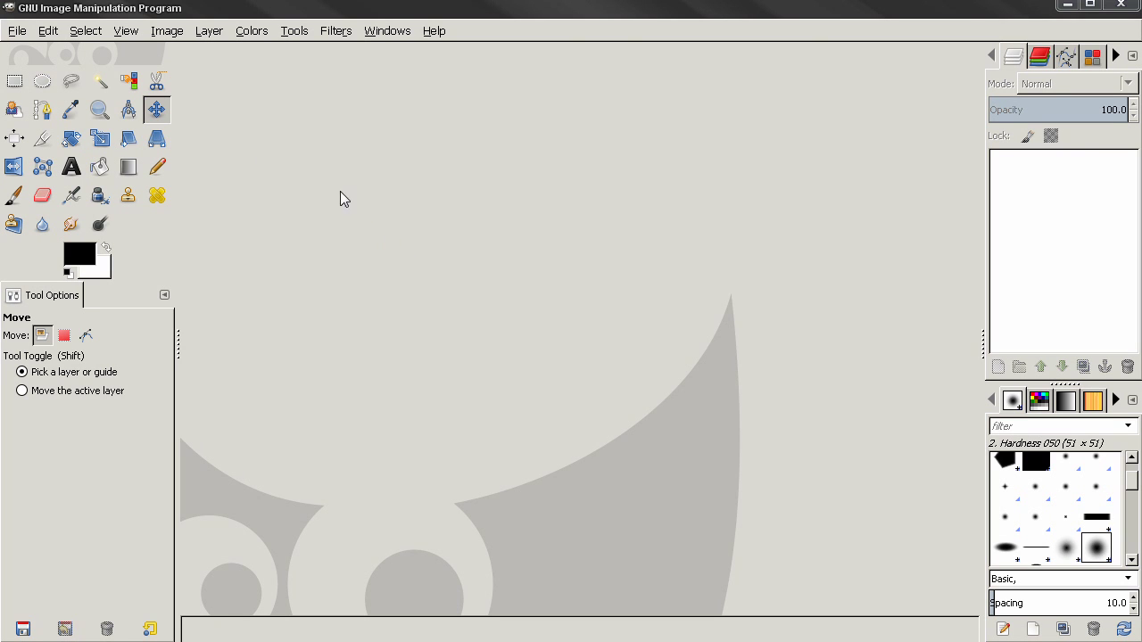
# Create a new 800×600 white image and zoom out to 66.7%.
pyautogui.click(18, 32)
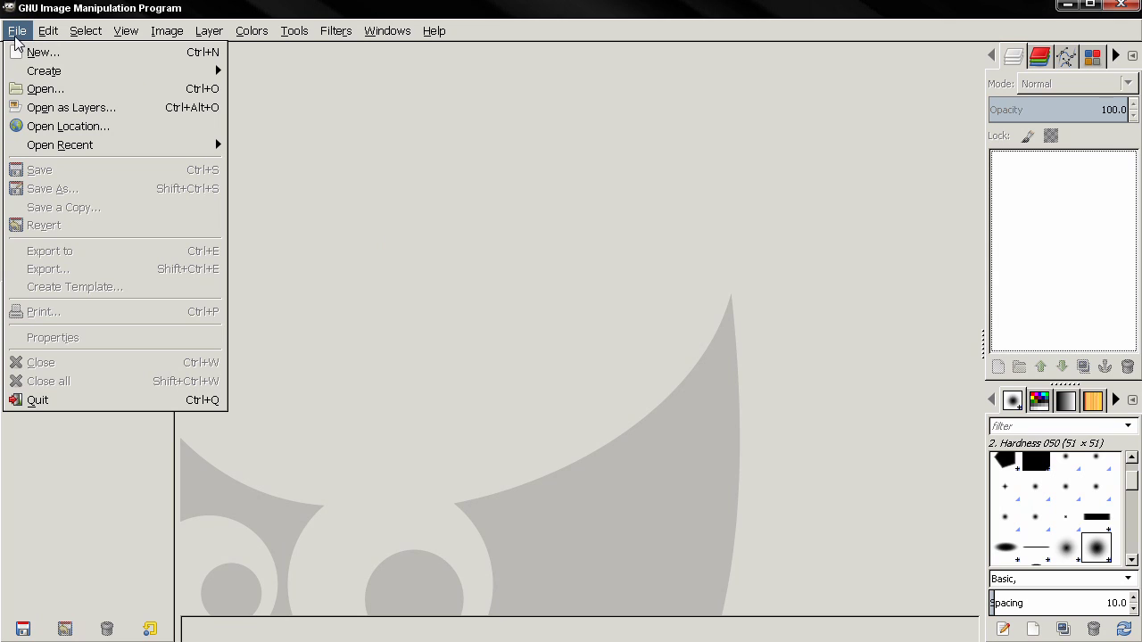
pyautogui.click(20, 52)
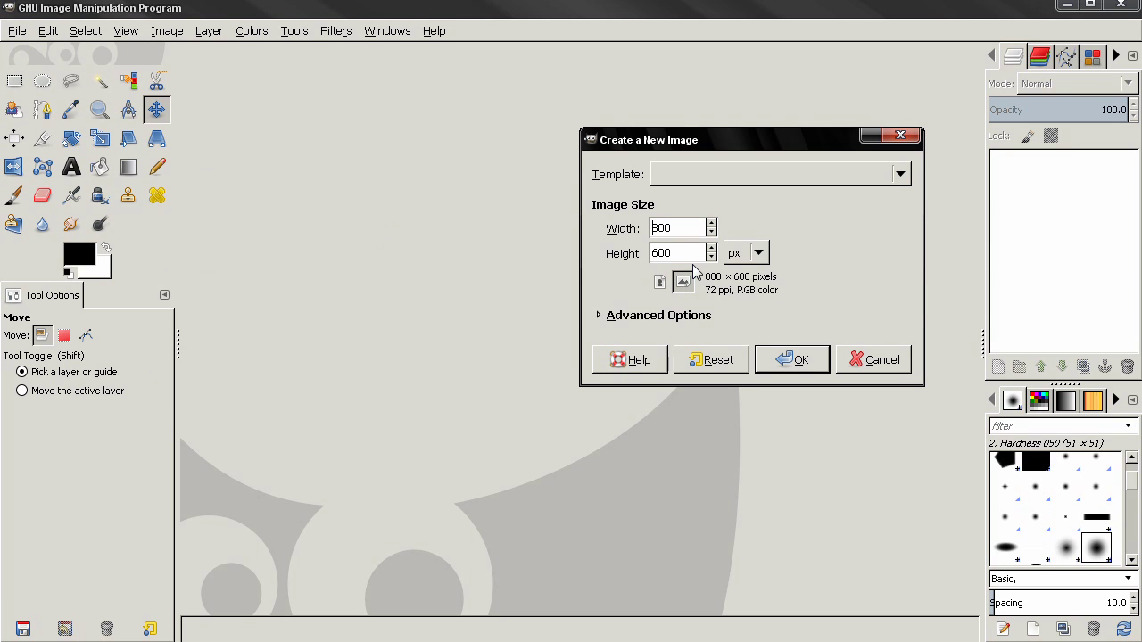
pyautogui.click(801, 362)
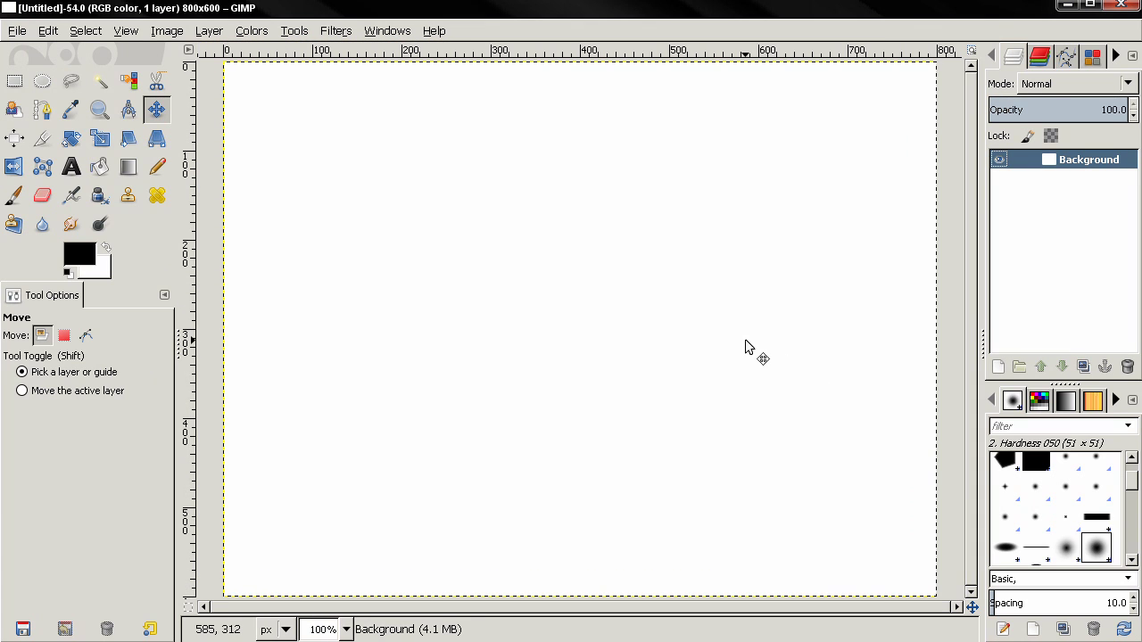
pyautogui.press('-')
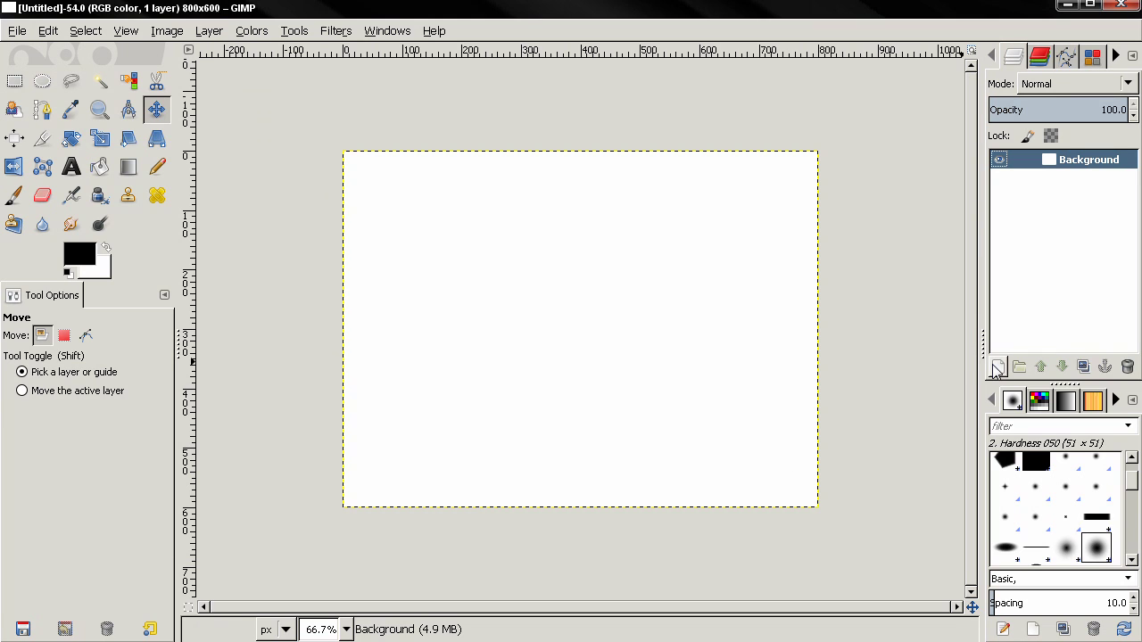
pyautogui.click(997, 366)
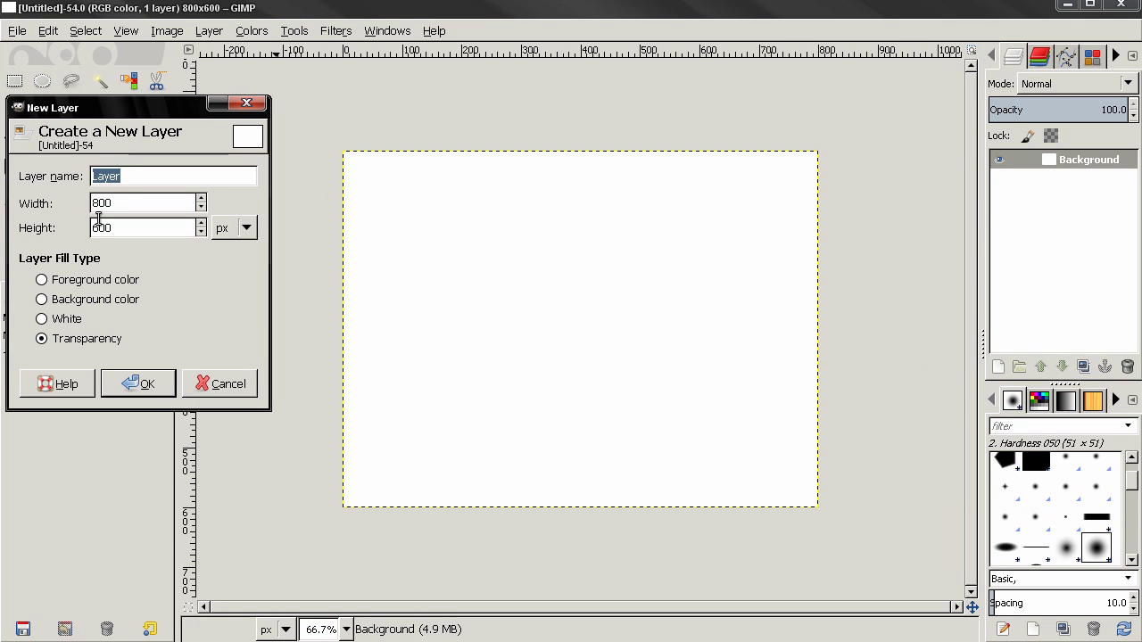
pyautogui.moveTo(140, 111); pyautogui.dragTo(196, 111)
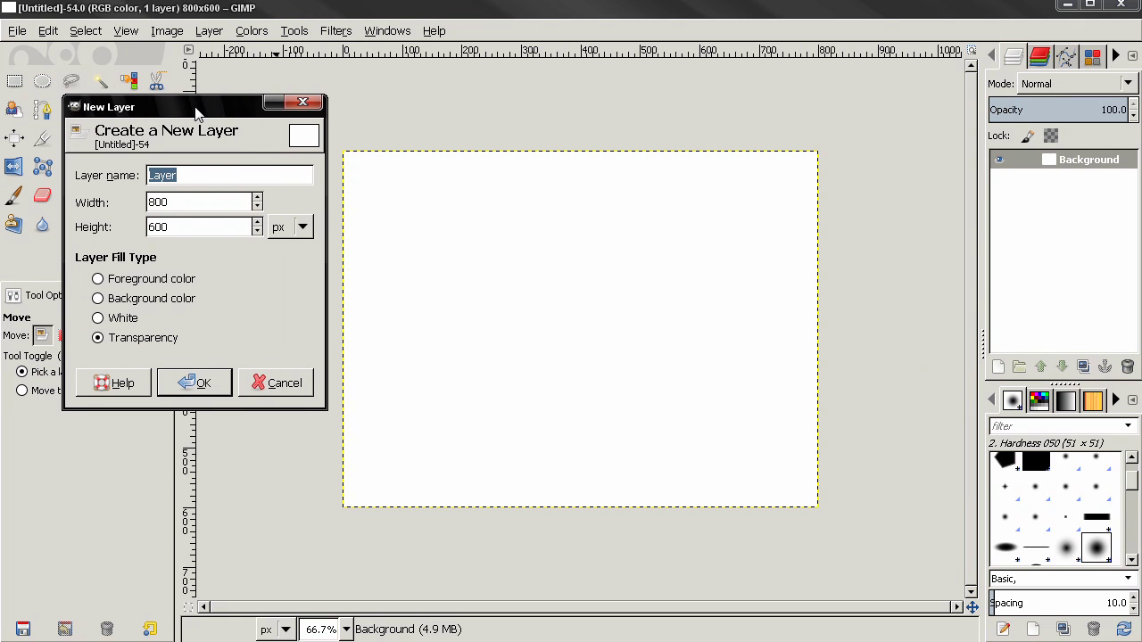
pyautogui.doubleClick(175, 200)
pyautogui.write('3')
pyautogui.press('Tab')
pyautogui.write('3')
pyautogui.click(194, 383)
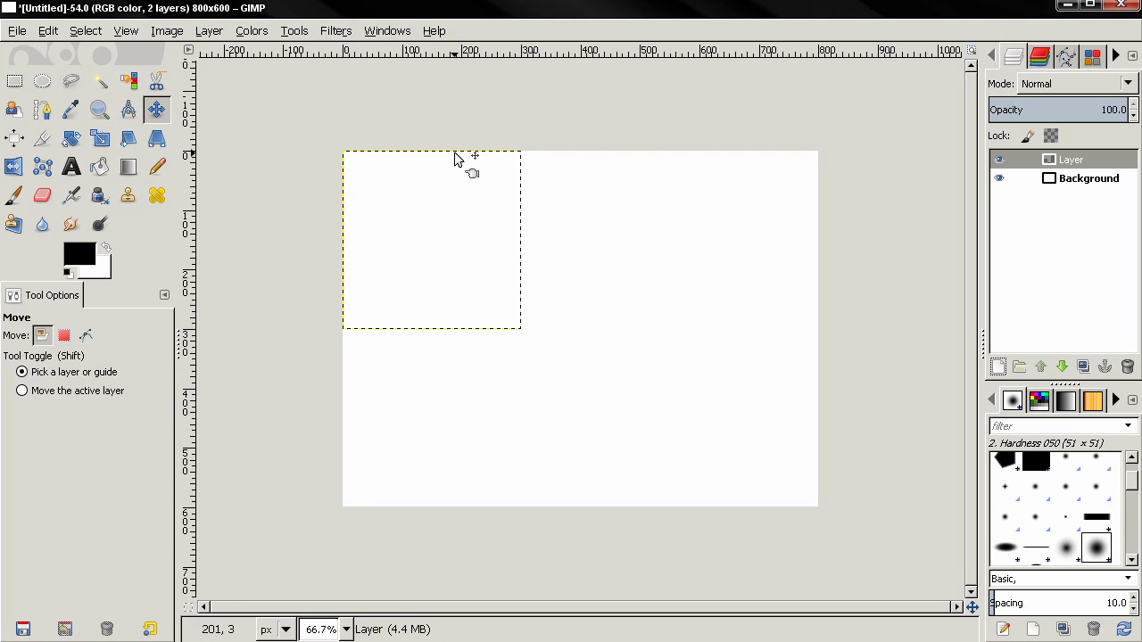
pyautogui.click(999, 367)
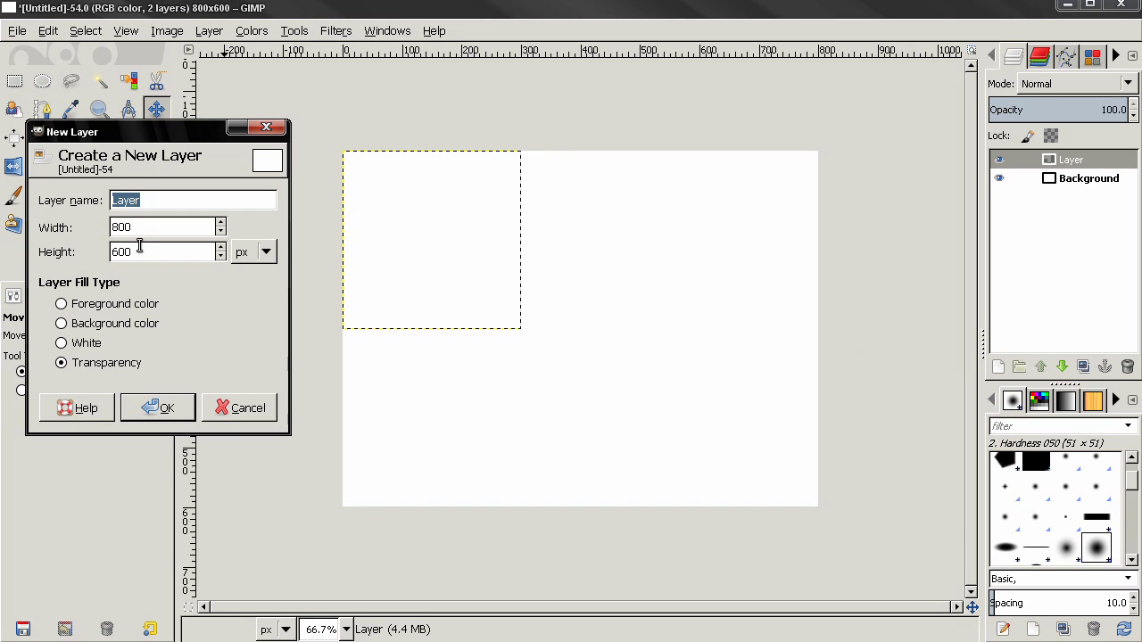
pyautogui.click(212, 414)
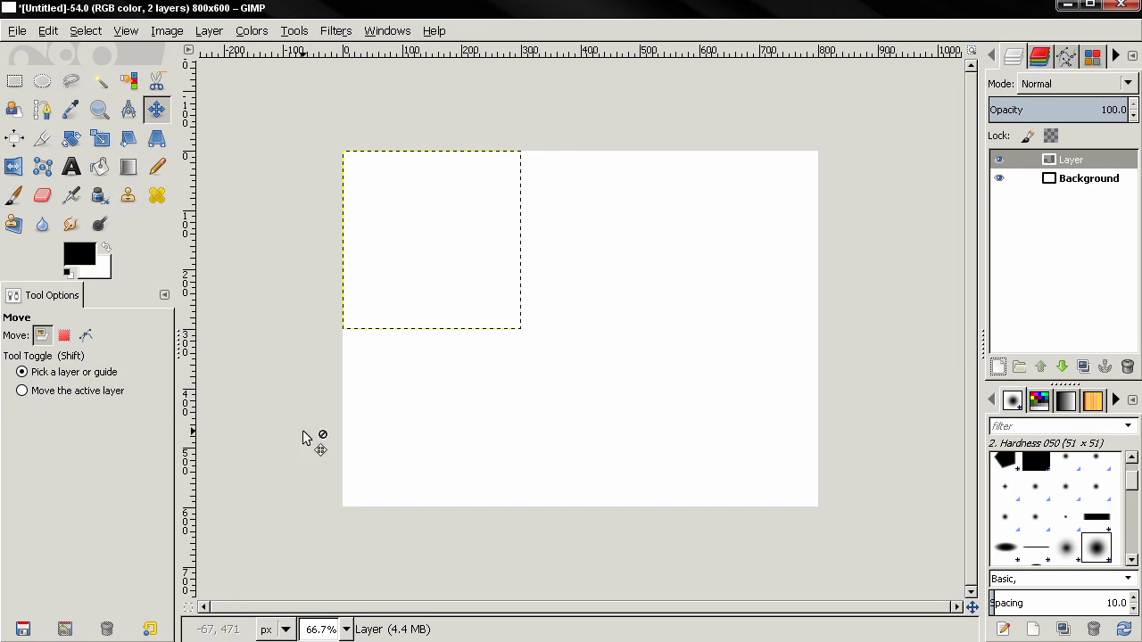
pyautogui.hotkey('ctrl', 'z')
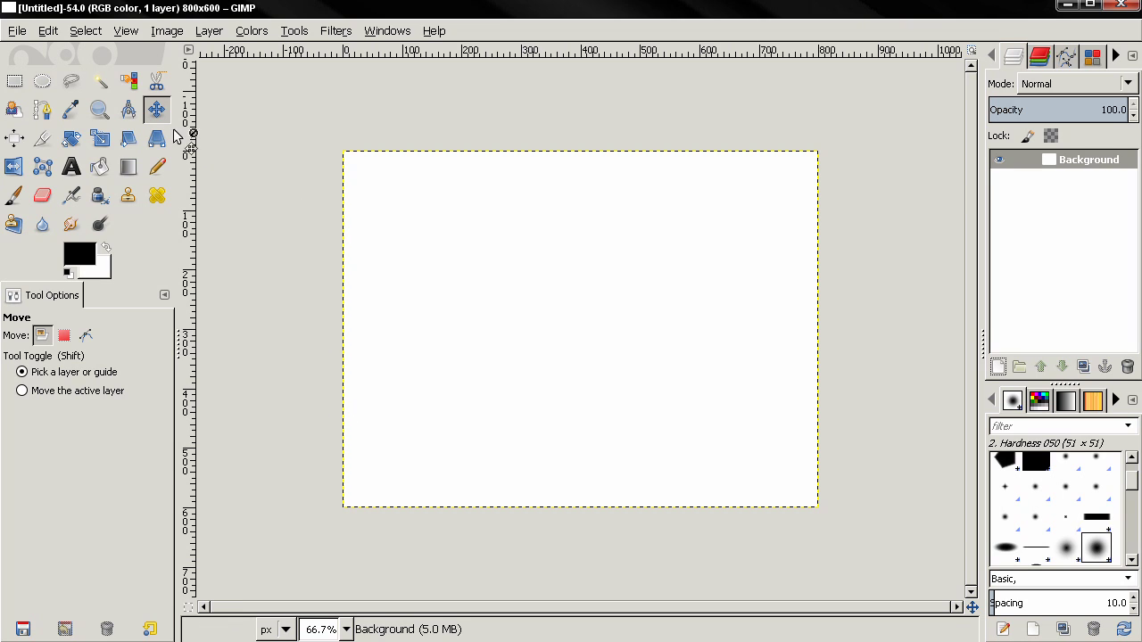
# Close the current image and create a fresh 800×600 white image.
pyautogui.click(20, 34)
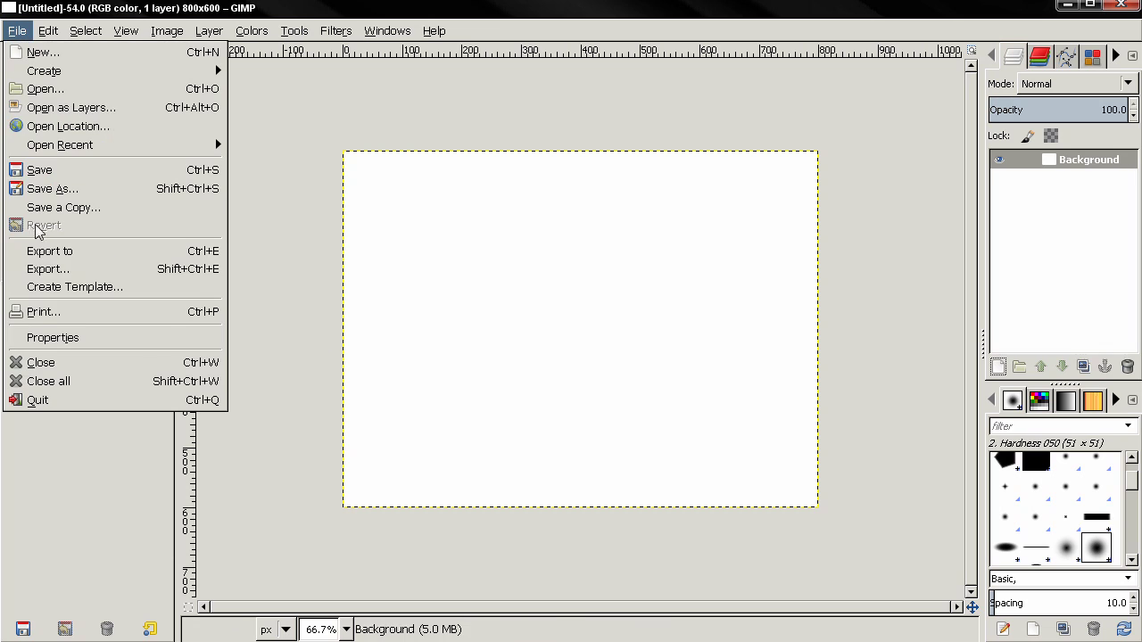
pyautogui.click(85, 373)
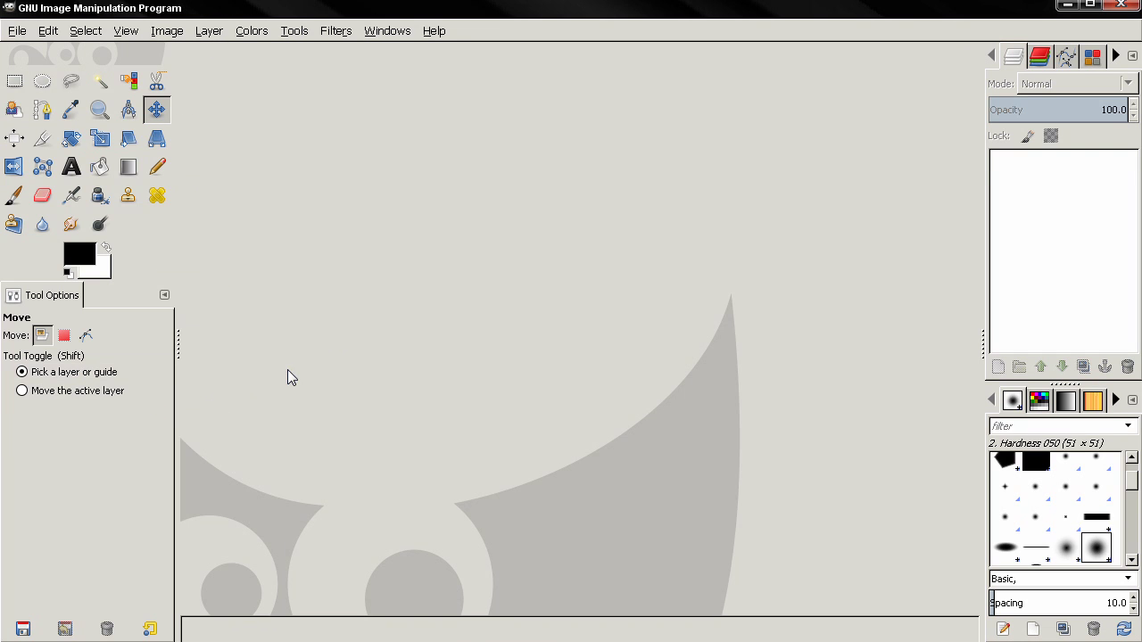
pyautogui.click(17, 30)
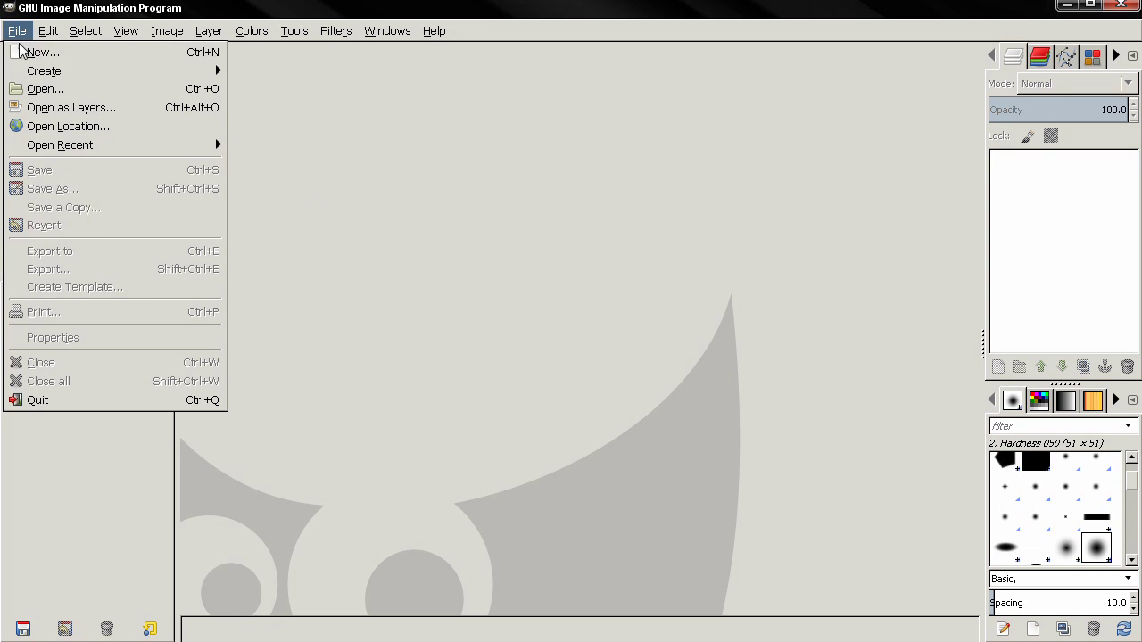
pyautogui.click(36, 51)
pyautogui.click(797, 359)
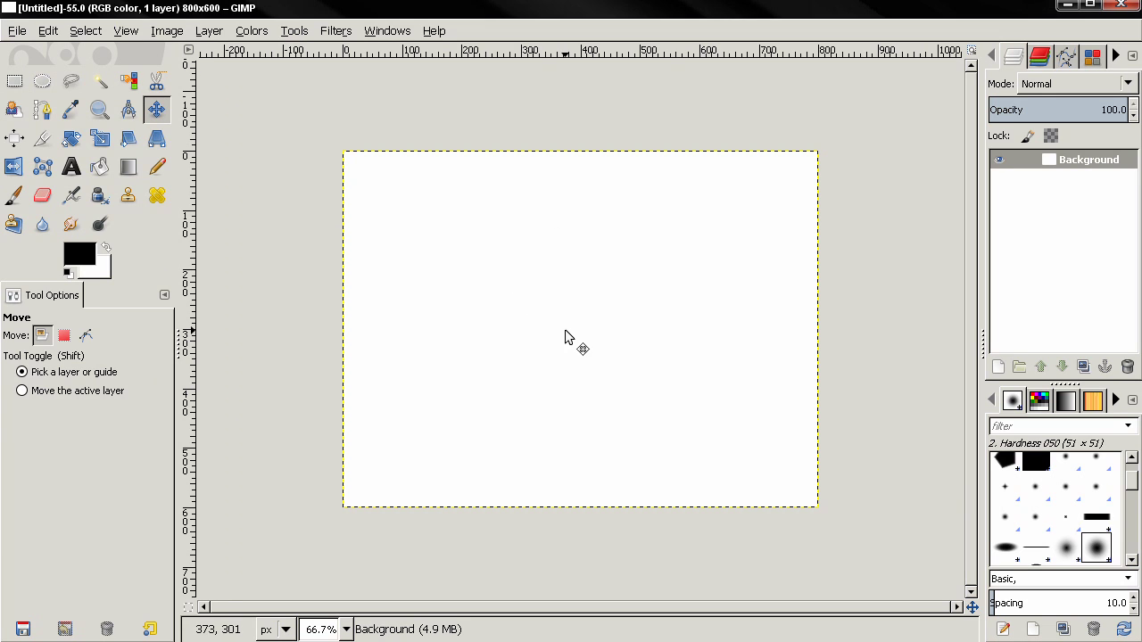
# Open 546217_87774656.jpg as a layer, zoom out, and shift it slightly on the canvas.
pyautogui.click(17, 30)
pyautogui.click(64, 108)
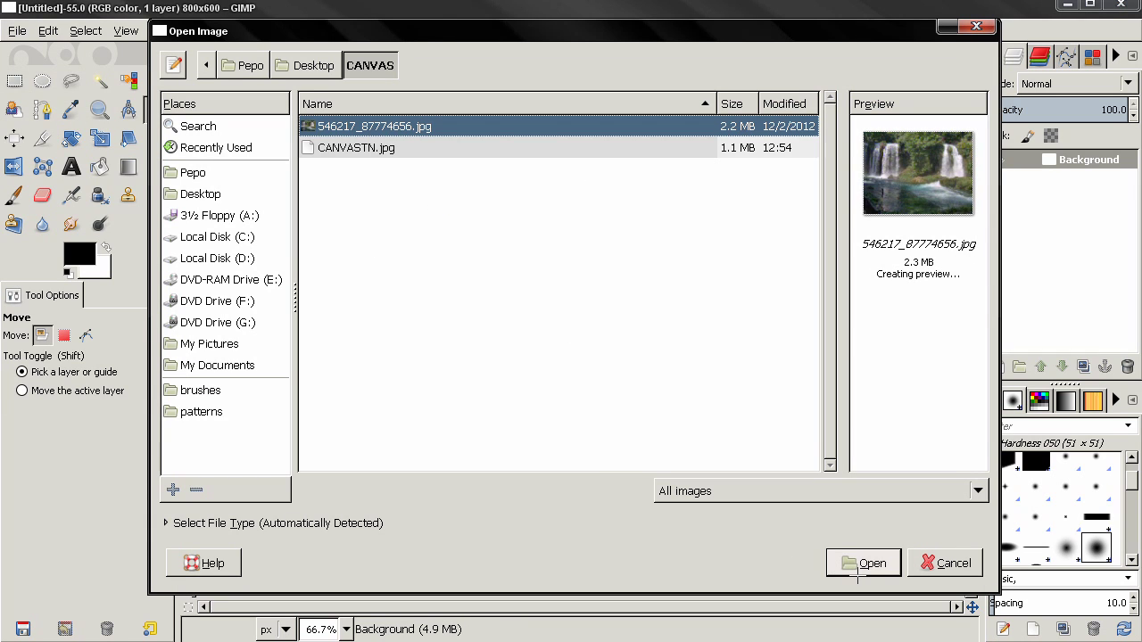
pyautogui.click(860, 566)
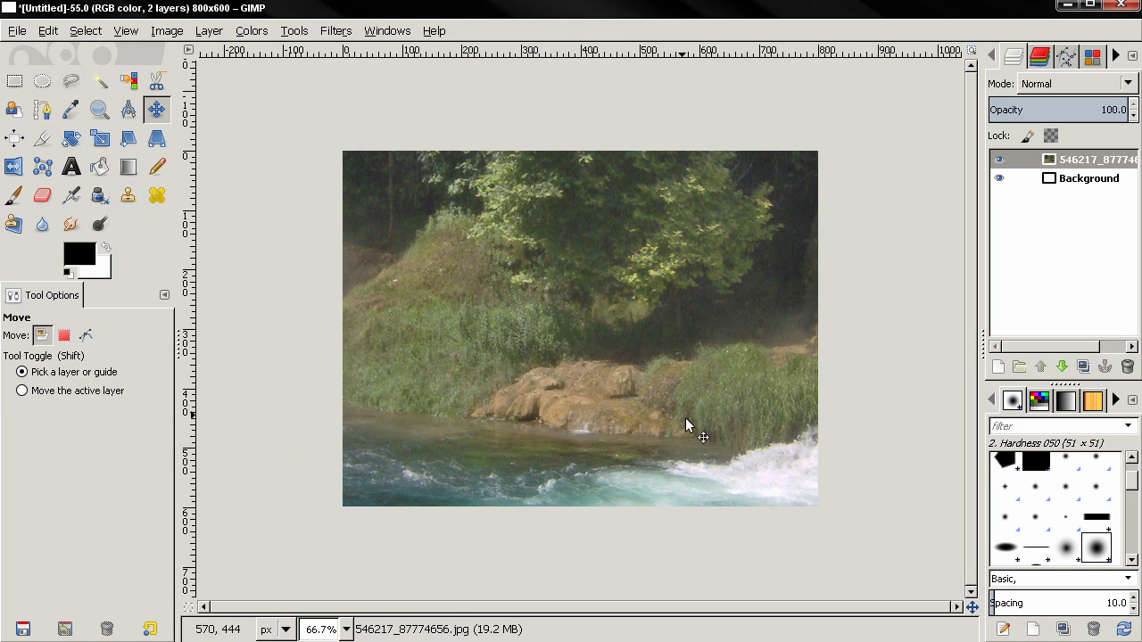
pyautogui.press('-')
pyautogui.press('-')
pyautogui.press('-')
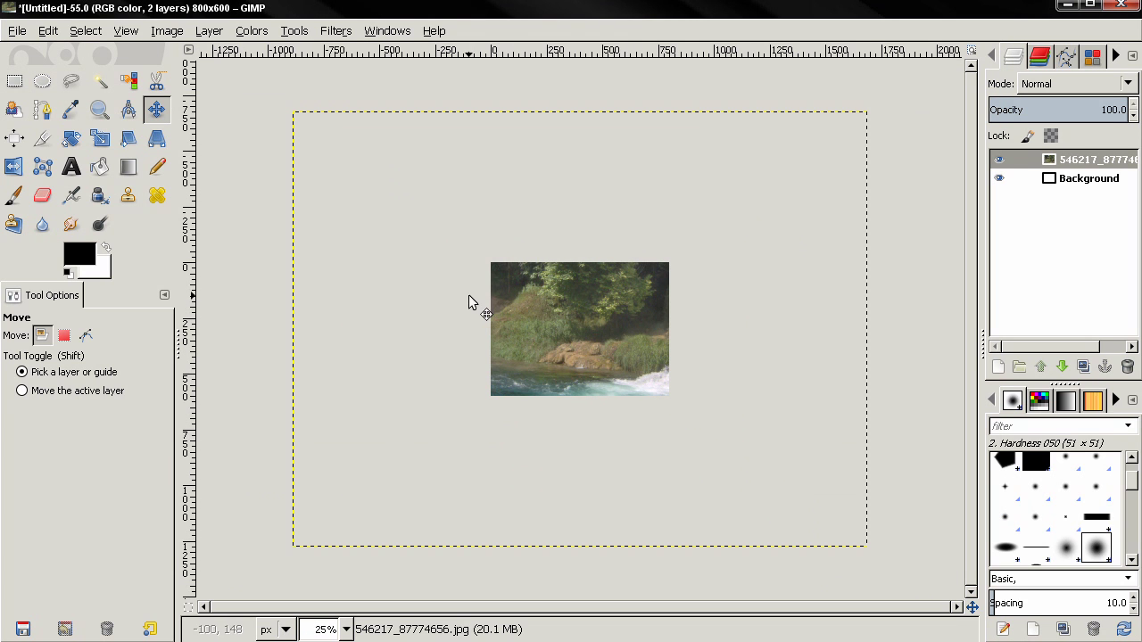
pyautogui.moveTo(568, 341)
pyautogui.mouseDown()
pyautogui.moveTo(596, 315)
pyautogui.moveTo(573, 296)
pyautogui.moveTo(555, 309)
pyautogui.moveTo(561, 357)
pyautogui.mouseUp()
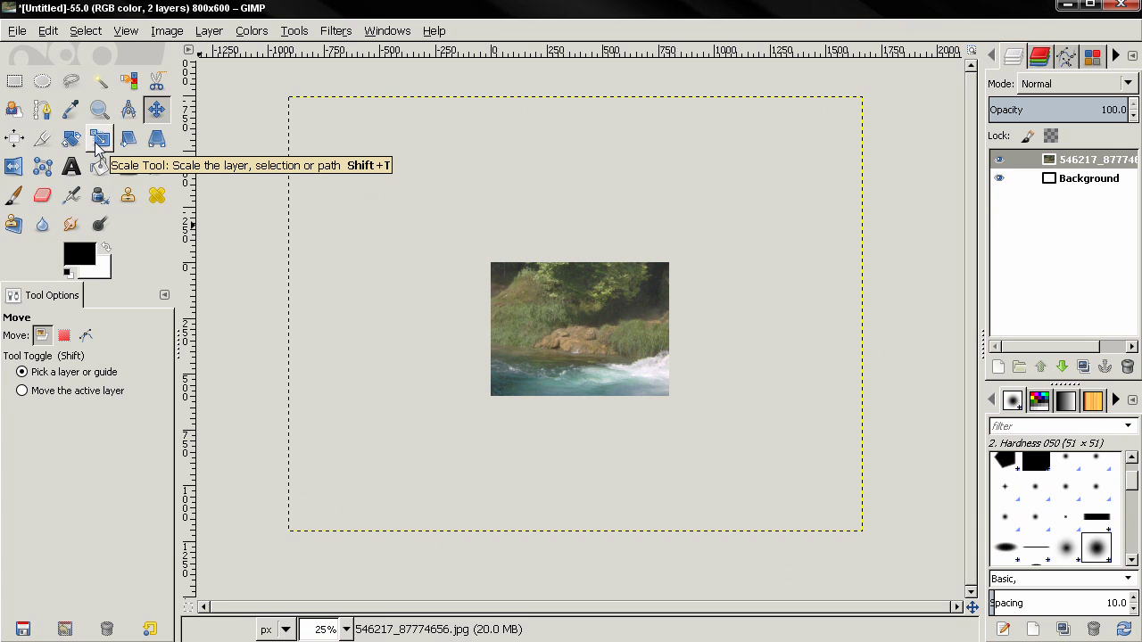
# Fit the canvas to layers, undo it, and start closing the untitled image.
pyautogui.click(167, 31)
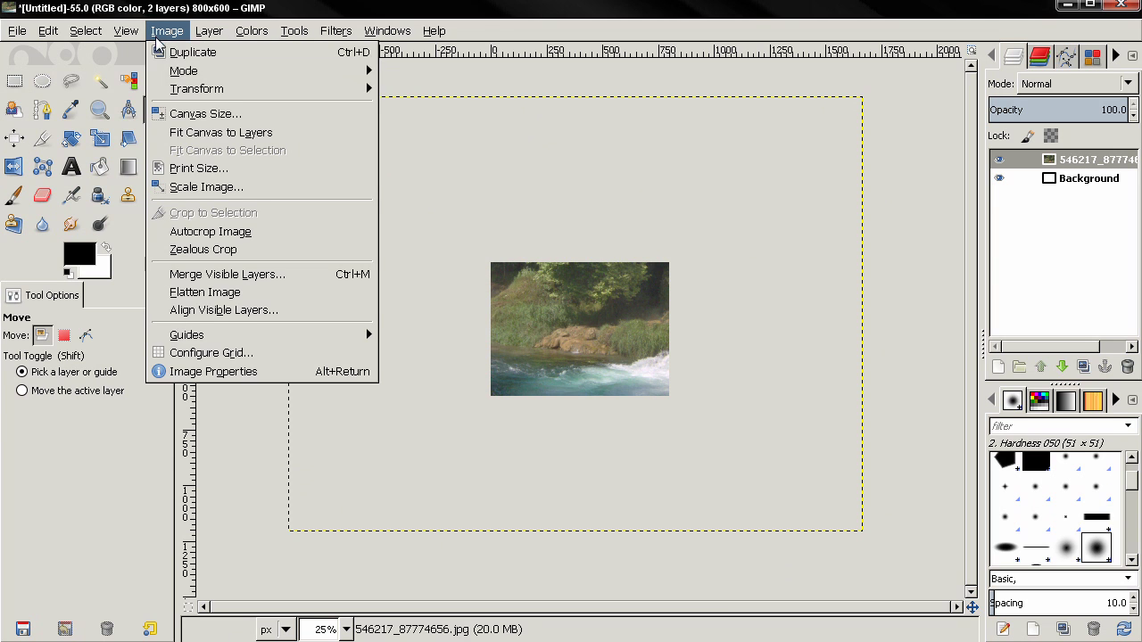
pyautogui.click(179, 134)
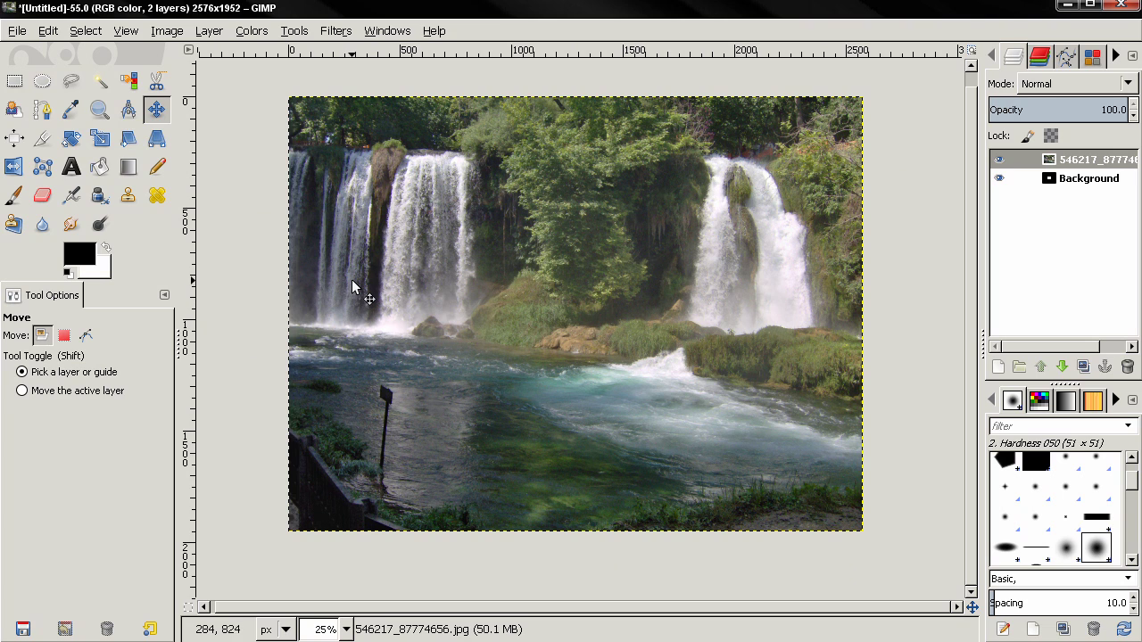
pyautogui.hotkey('ctrl', 'z')
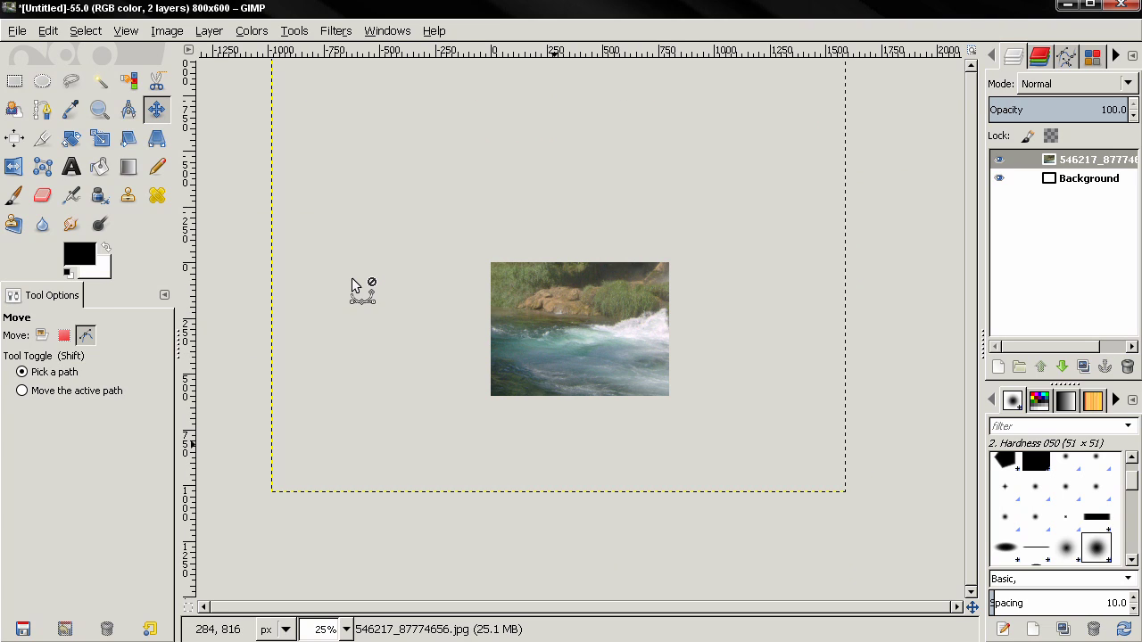
pyautogui.click(17, 30)
pyautogui.click(80, 362)
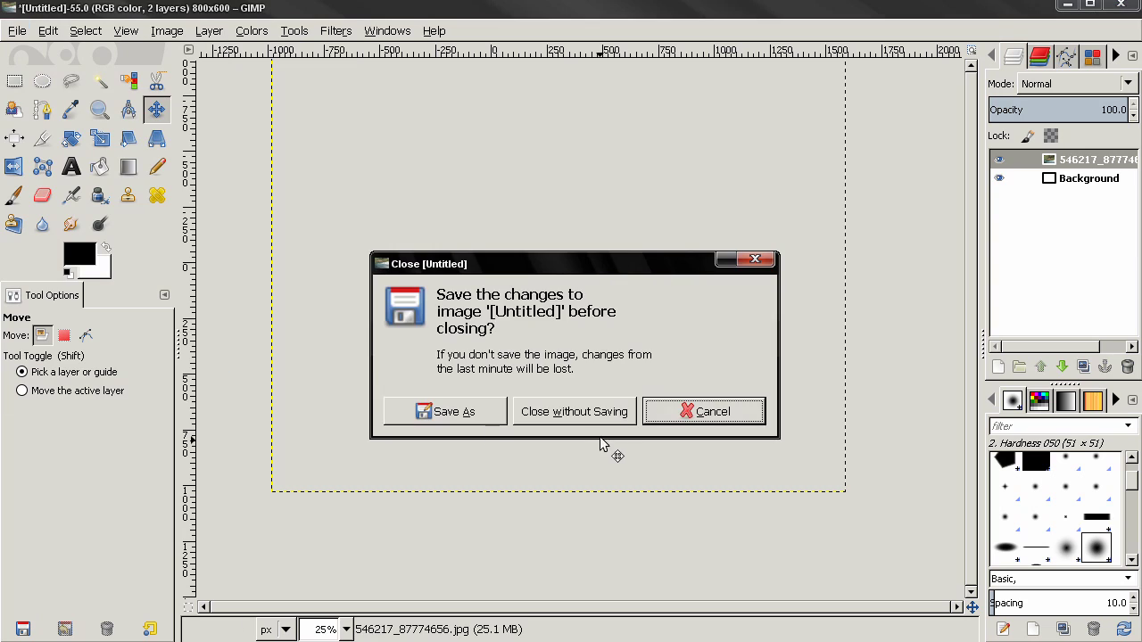
# Discard the unsaved image and open 546217_87774656.jpg on its own, zoomed out.
pyautogui.click(581, 410)
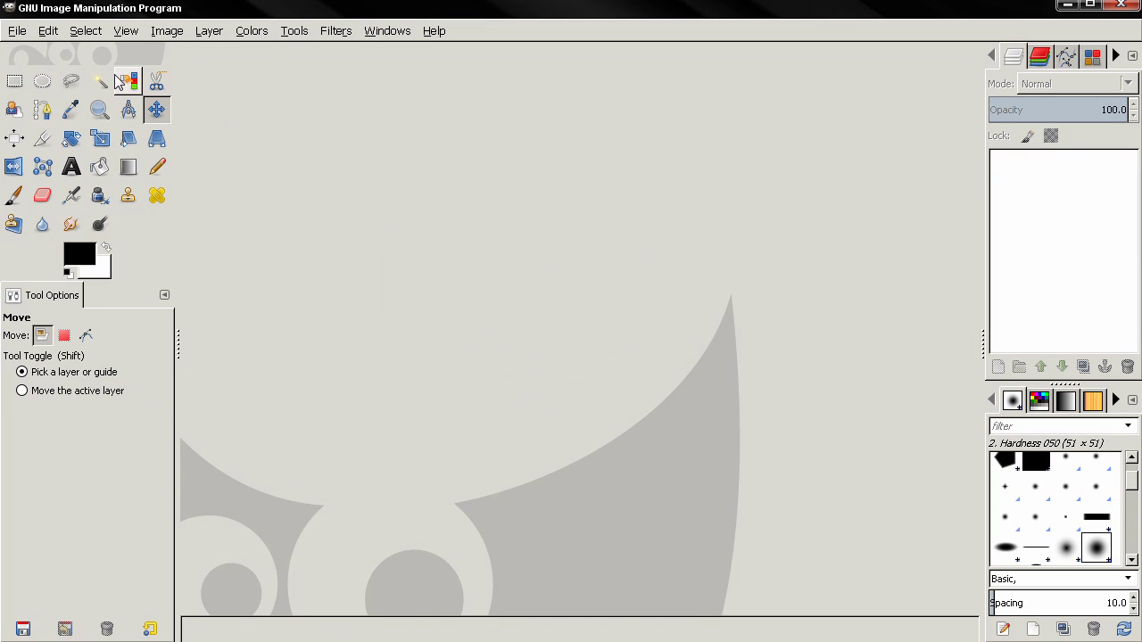
pyautogui.click(18, 31)
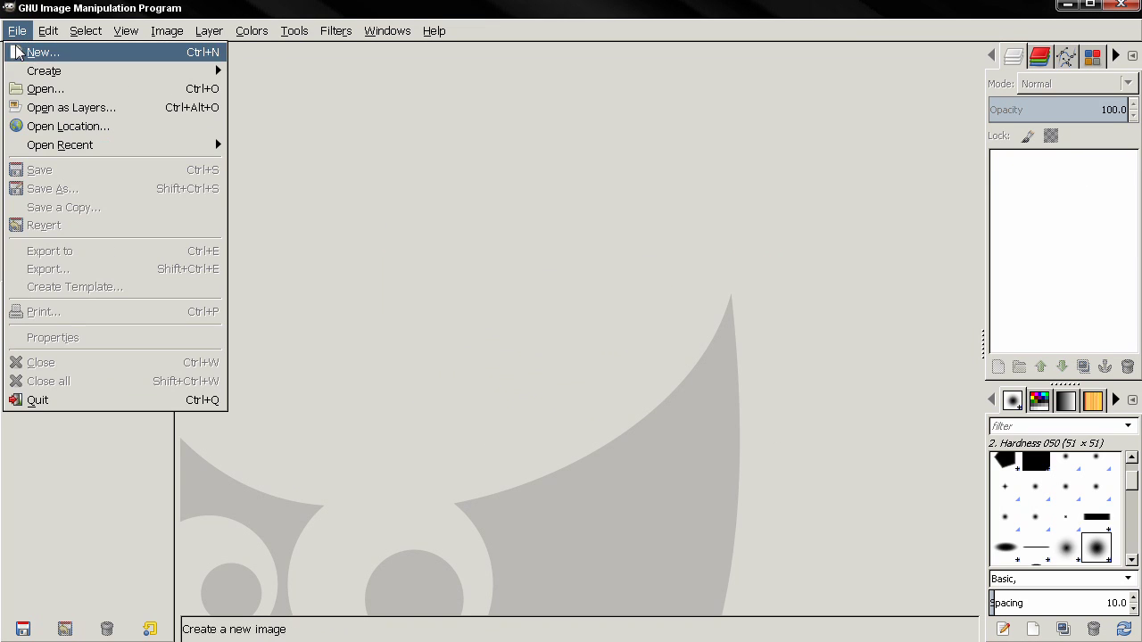
pyautogui.click(36, 90)
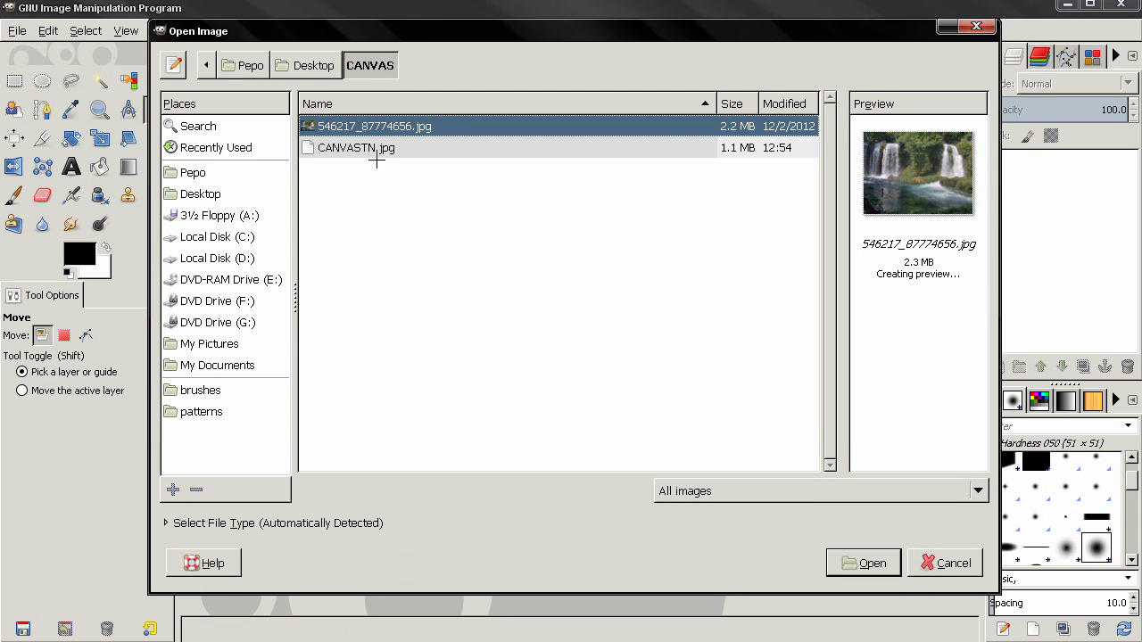
pyautogui.click(865, 563)
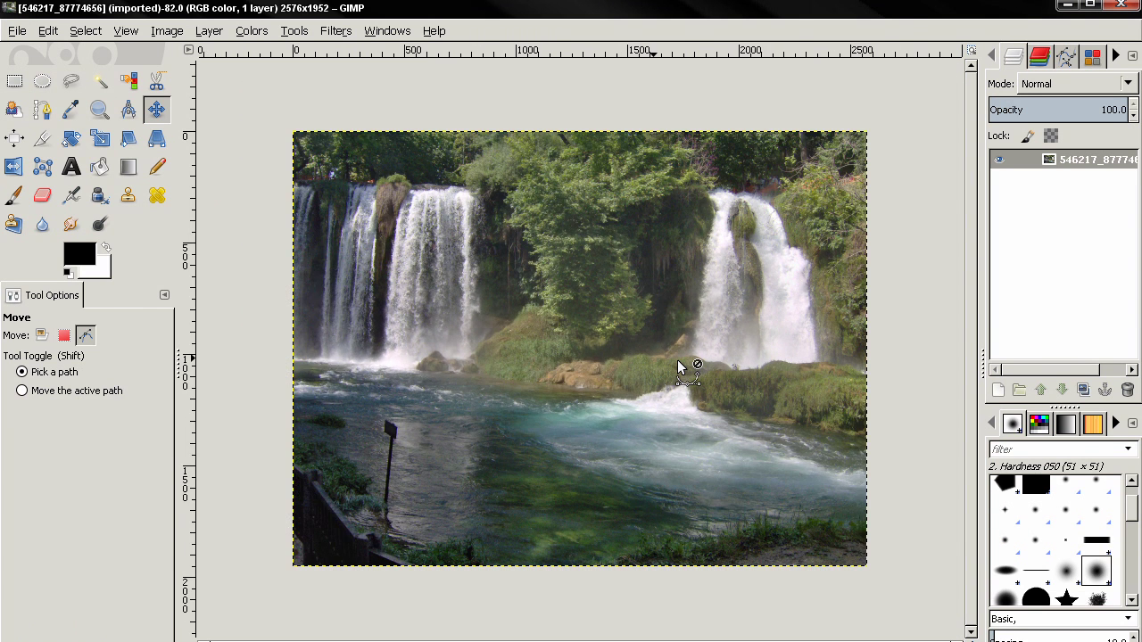
pyautogui.press('-')
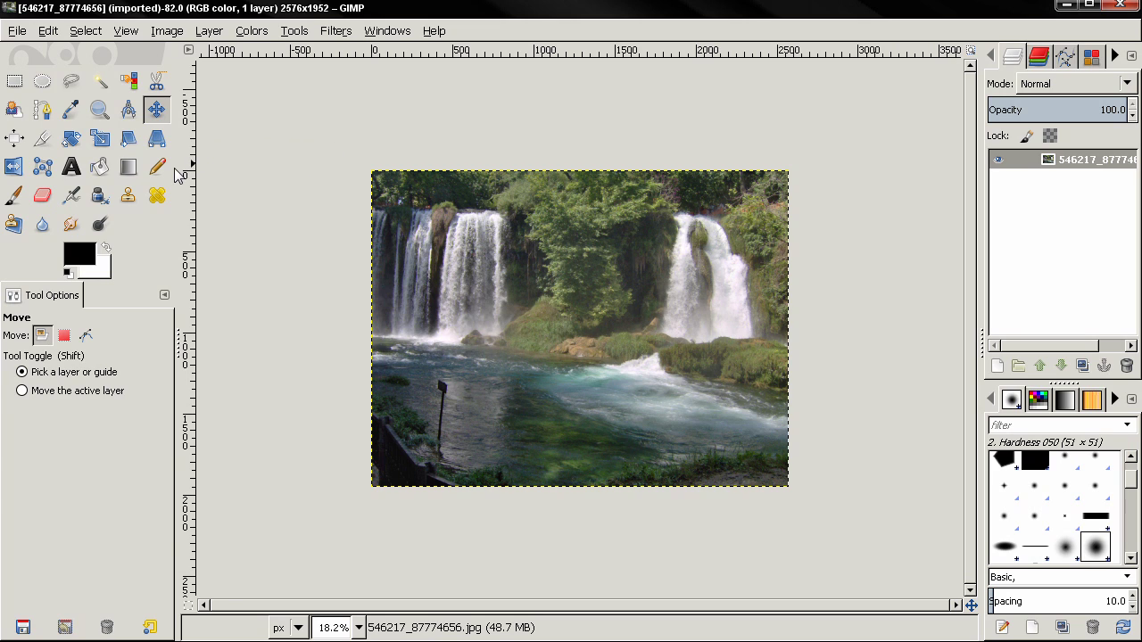
pyautogui.click(998, 365)
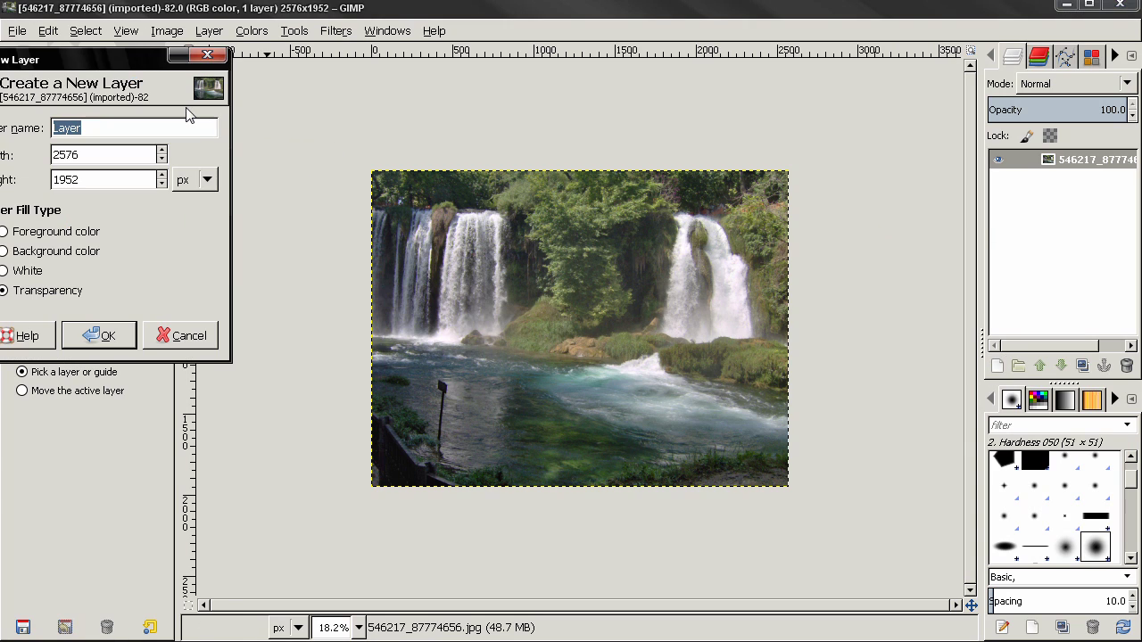
pyautogui.moveTo(130, 64); pyautogui.dragTo(232, 77)
pyautogui.moveTo(212, 161); pyautogui.dragTo(79, 167)
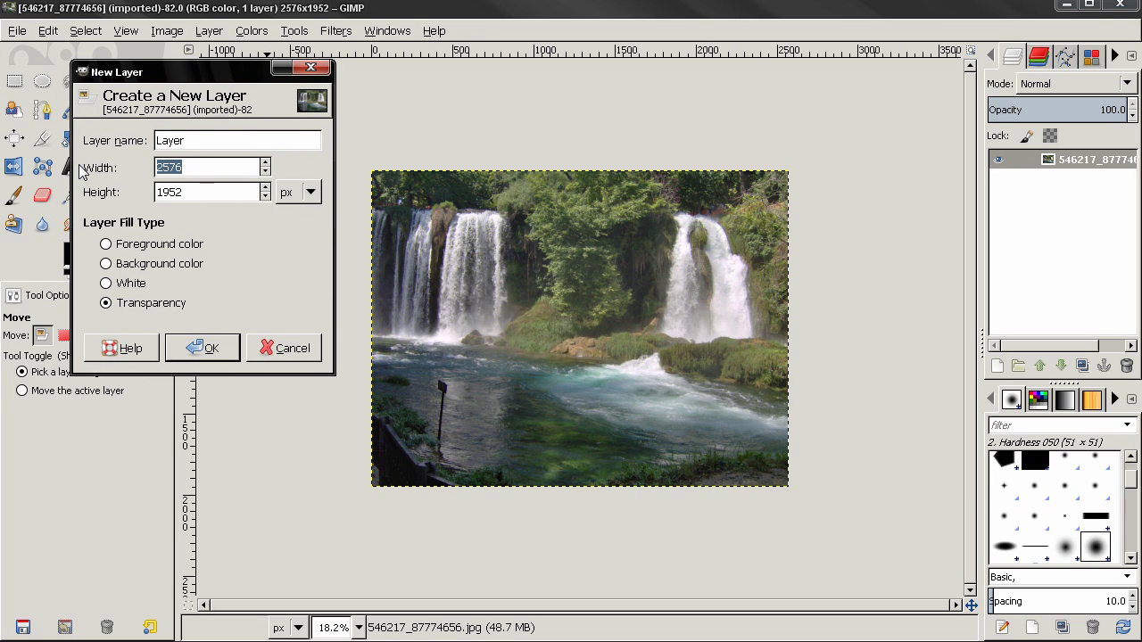
pyautogui.write('500')
pyautogui.press('Tab')
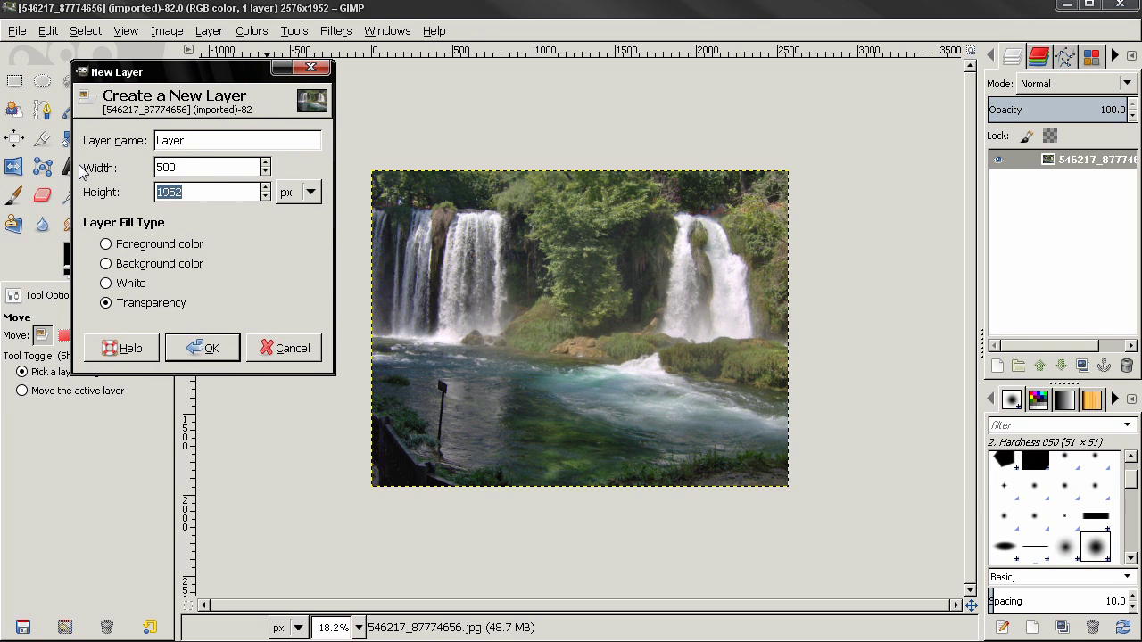
pyautogui.write('500')
pyautogui.click(202, 348)
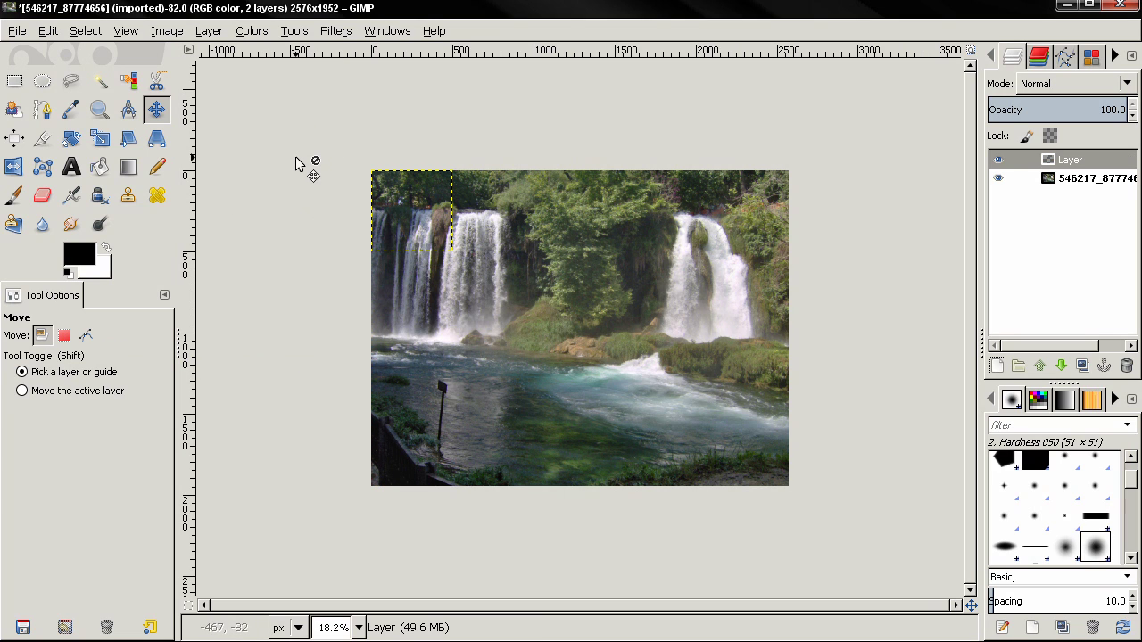
pyautogui.hotkey('ctrl', ',')
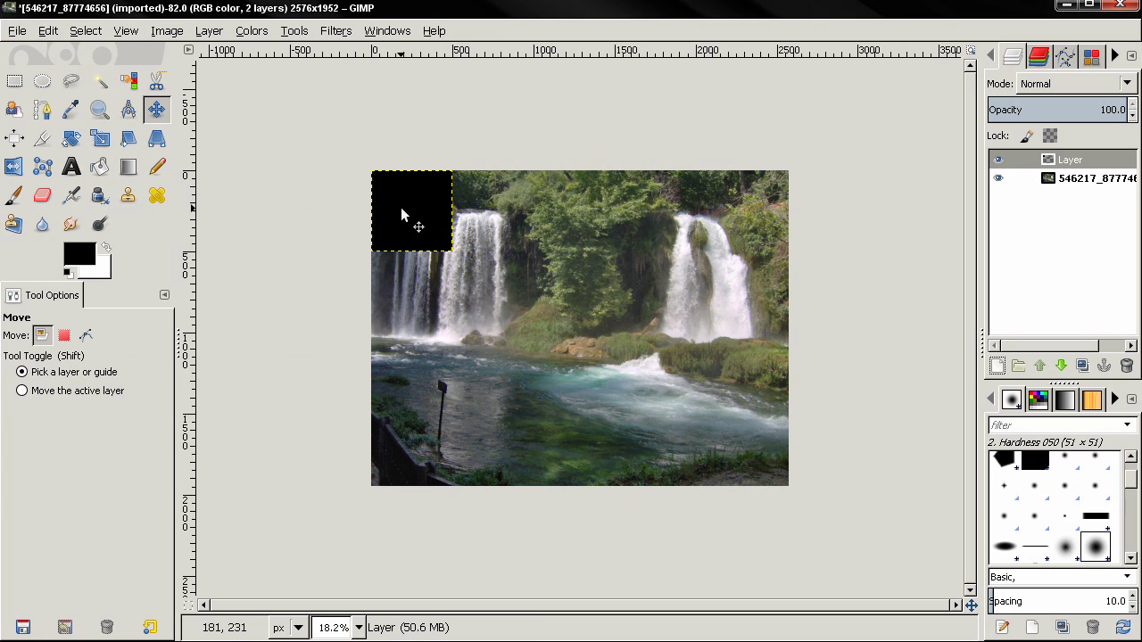
pyautogui.moveTo(401, 208); pyautogui.dragTo(573, 187)
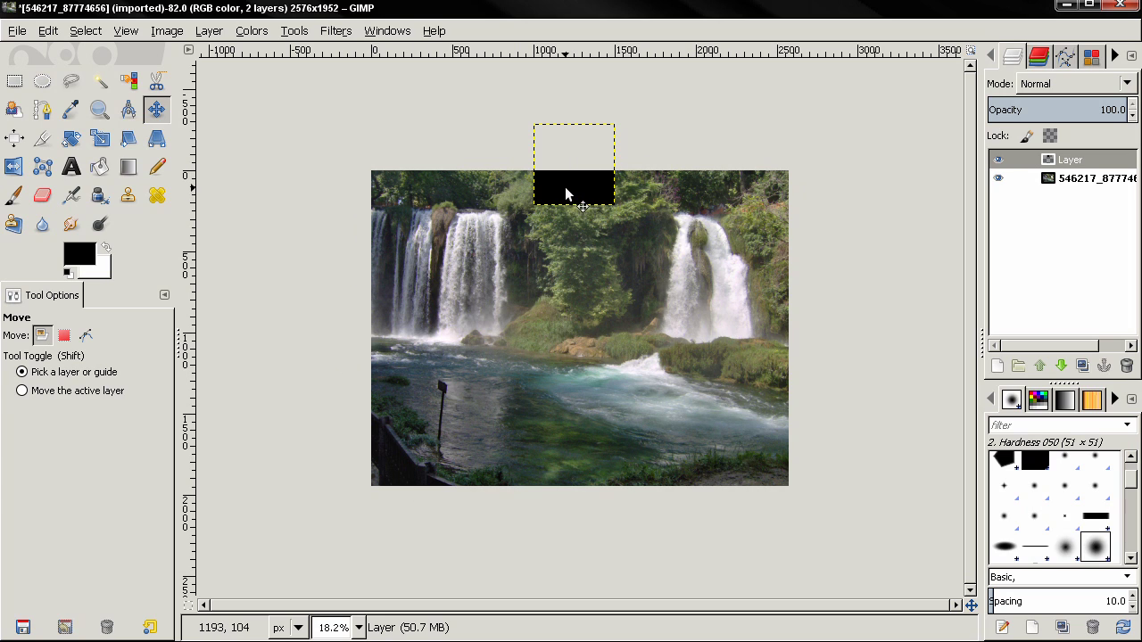
pyautogui.moveTo(565, 188); pyautogui.dragTo(545, 170)
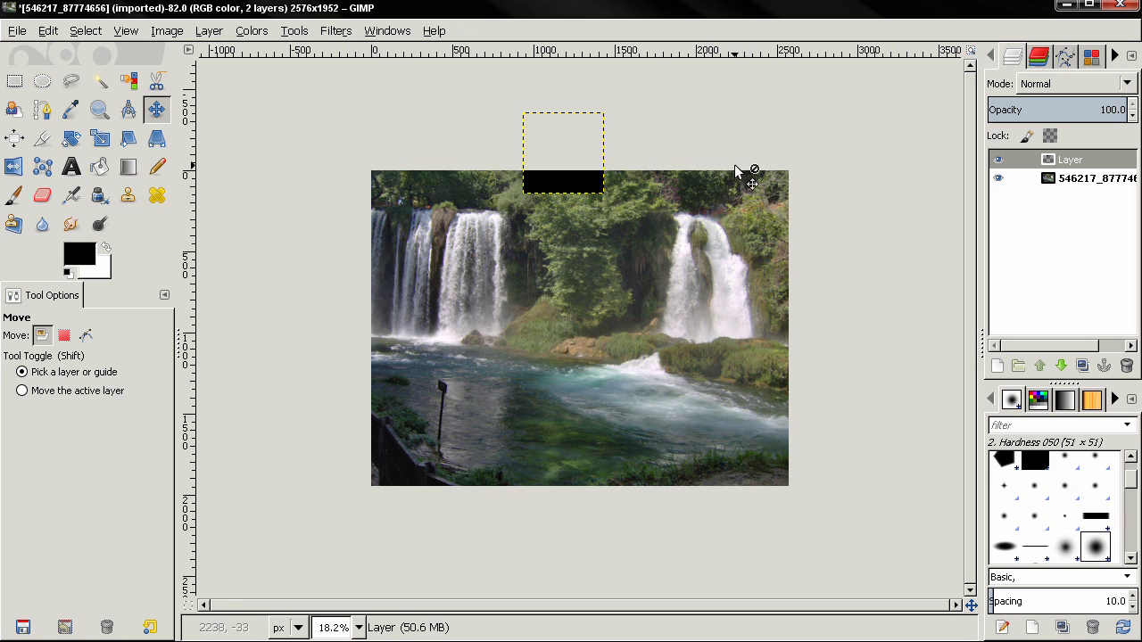
pyautogui.hotkey('ctrl', 'z')
pyautogui.hotkey('ctrl', 'z')
pyautogui.hotkey('ctrl', 'z')
pyautogui.hotkey('ctrl', 'z')
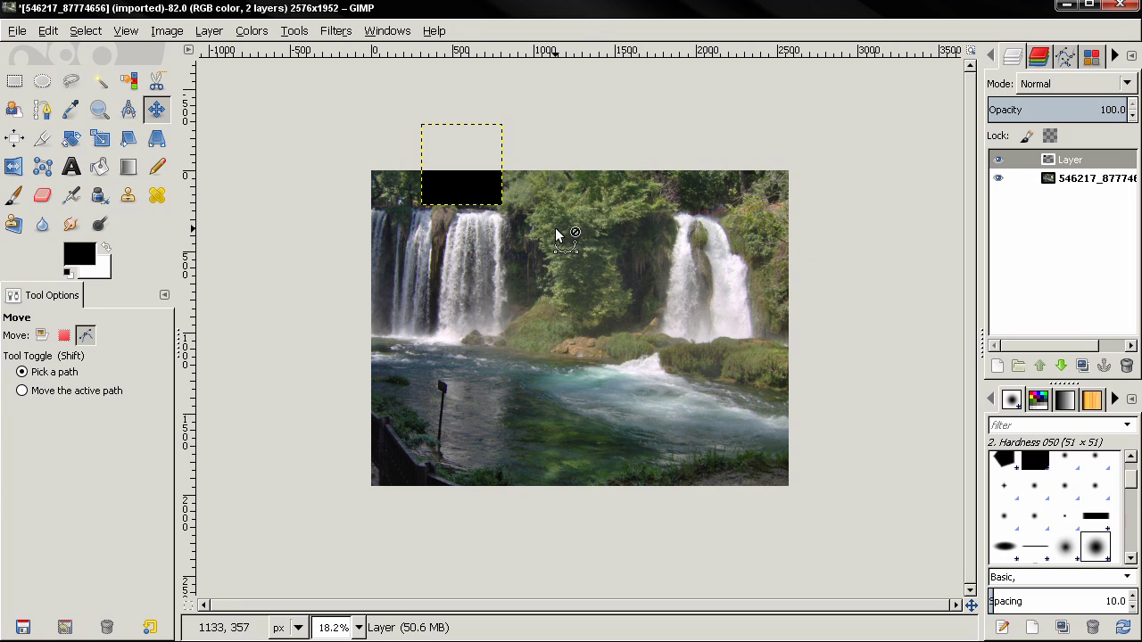
# Undo the black fill and extra layer, then browse the Image menu without choosing.
pyautogui.hotkey('ctrl', 'z')
pyautogui.hotkey('ctrl', 'z')
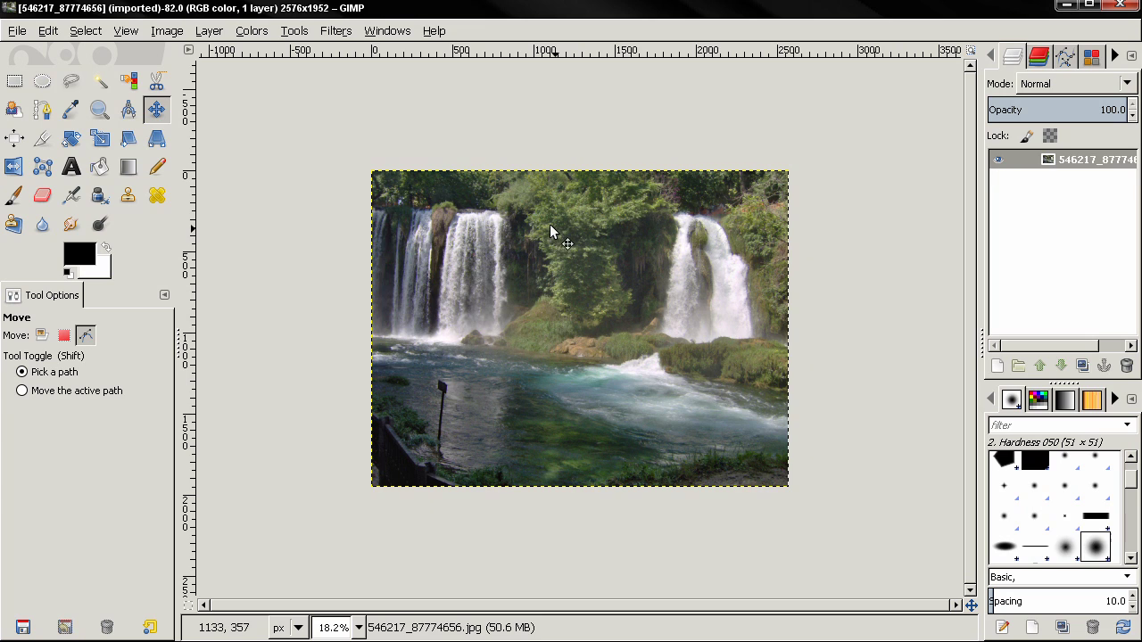
pyautogui.click(167, 31)
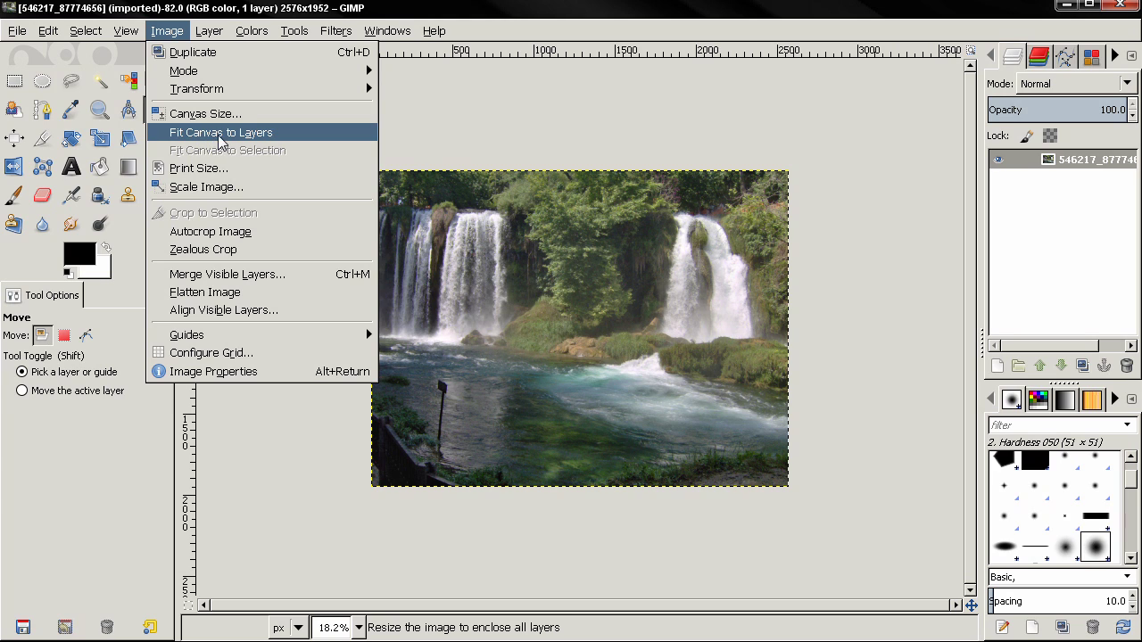
pyautogui.click(430, 99)
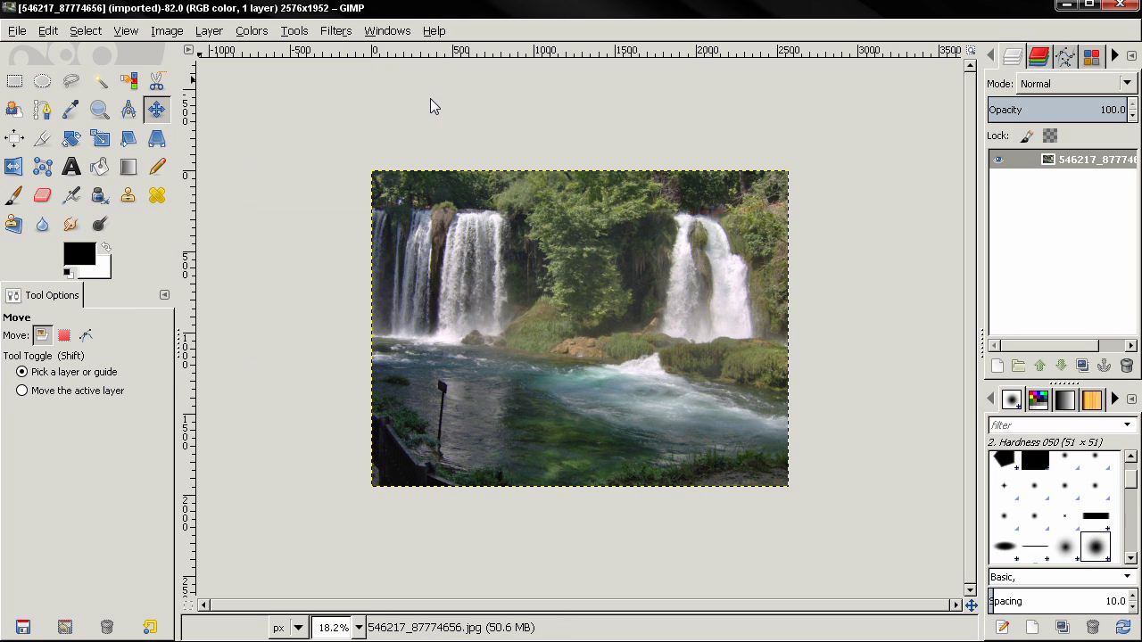
# Fit the canvas to a rectangle selected mid-photo (1474×1062), then clear the selection.
pyautogui.click(14, 81)
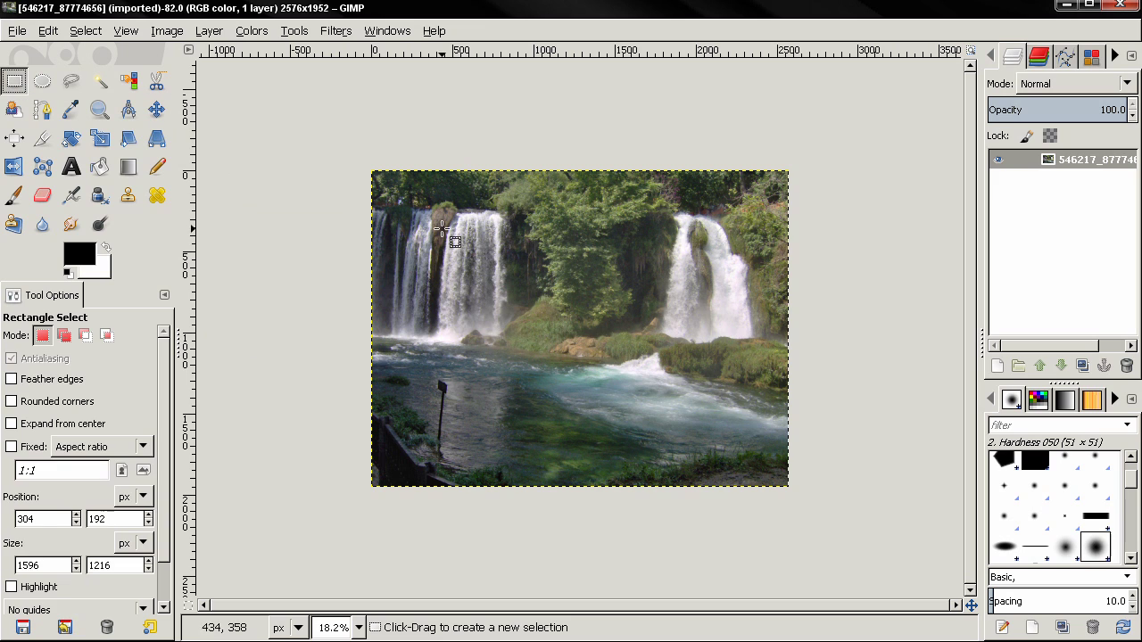
pyautogui.moveTo(428, 216); pyautogui.dragTo(666, 388)
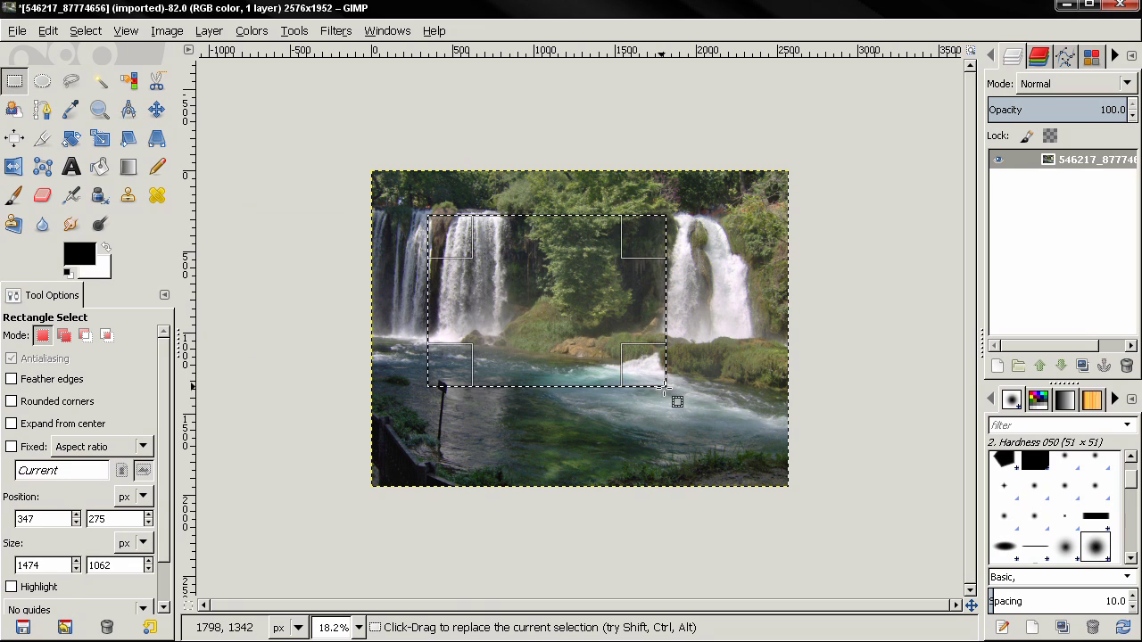
pyautogui.click(161, 32)
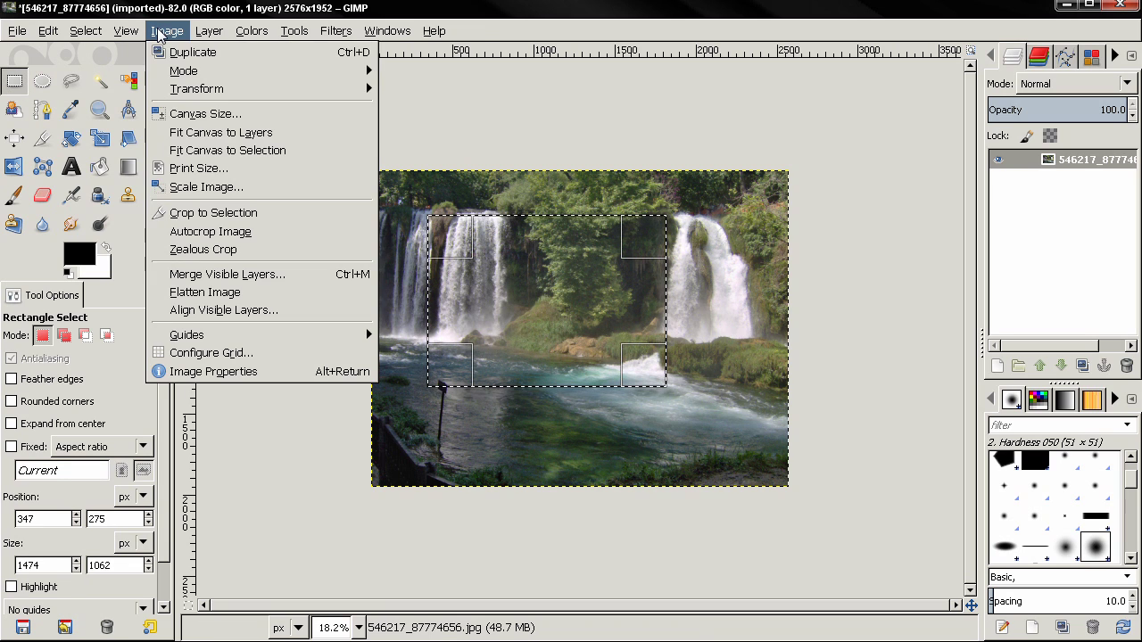
pyautogui.click(205, 152)
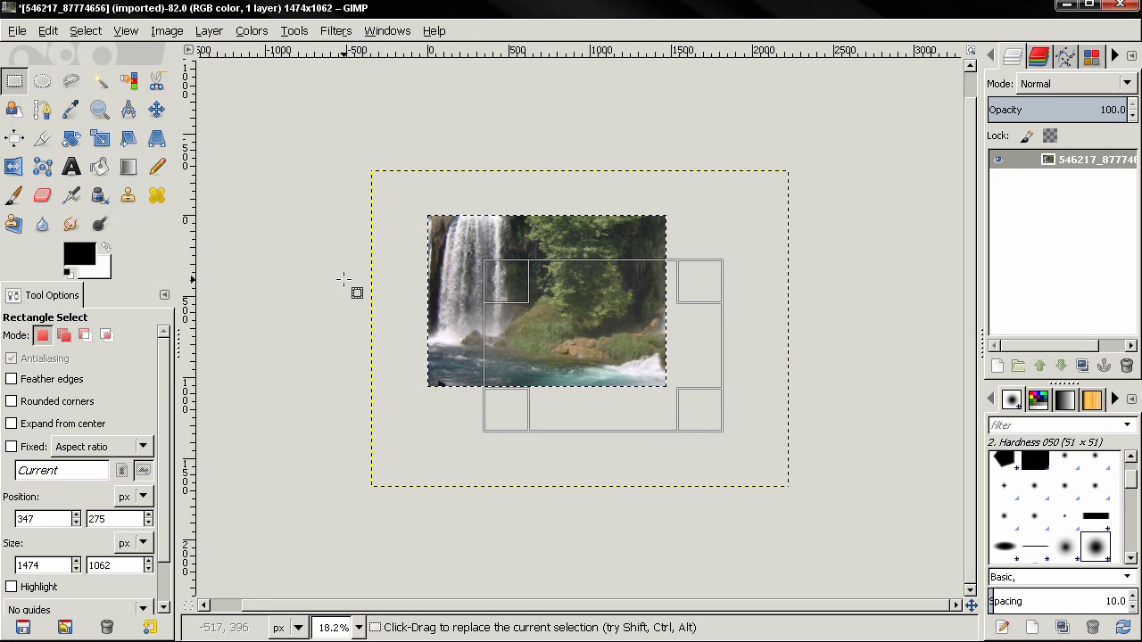
pyautogui.press('m')
pyautogui.hotkey('ctrl', 'shift', 'a')
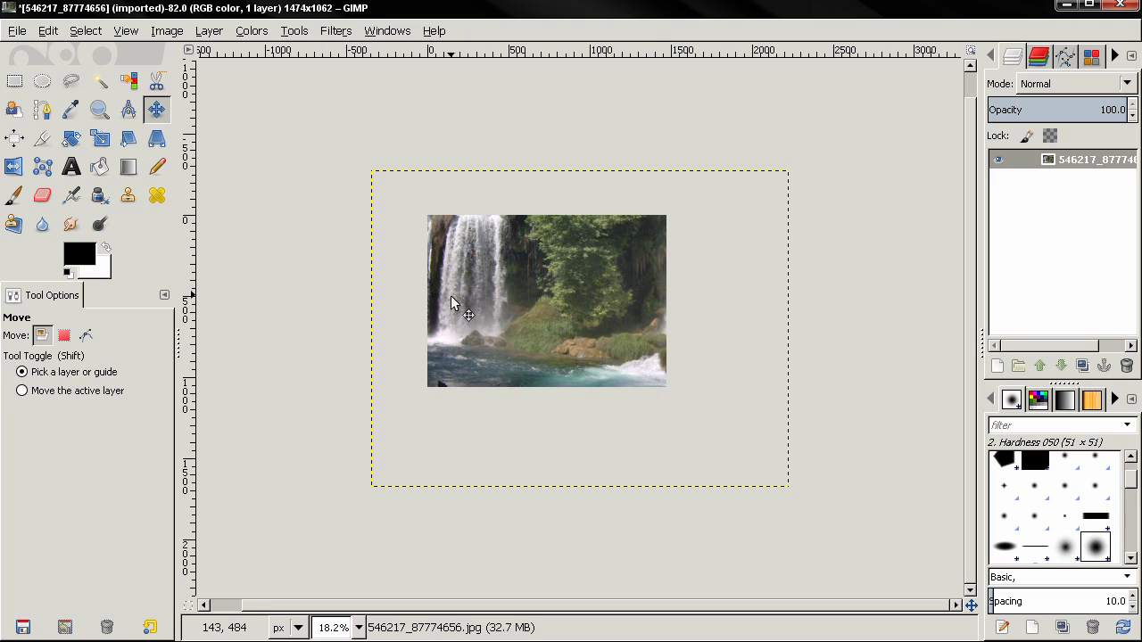
# Drag the photo around the 1474×1062 canvas, then undo the fit to restore 2576×1952.
pyautogui.moveTo(486, 329); pyautogui.dragTo(506, 279)
pyautogui.moveTo(513, 355)
pyautogui.mouseDown()
pyautogui.moveTo(526, 318)
pyautogui.moveTo(513, 334)
pyautogui.mouseUp()
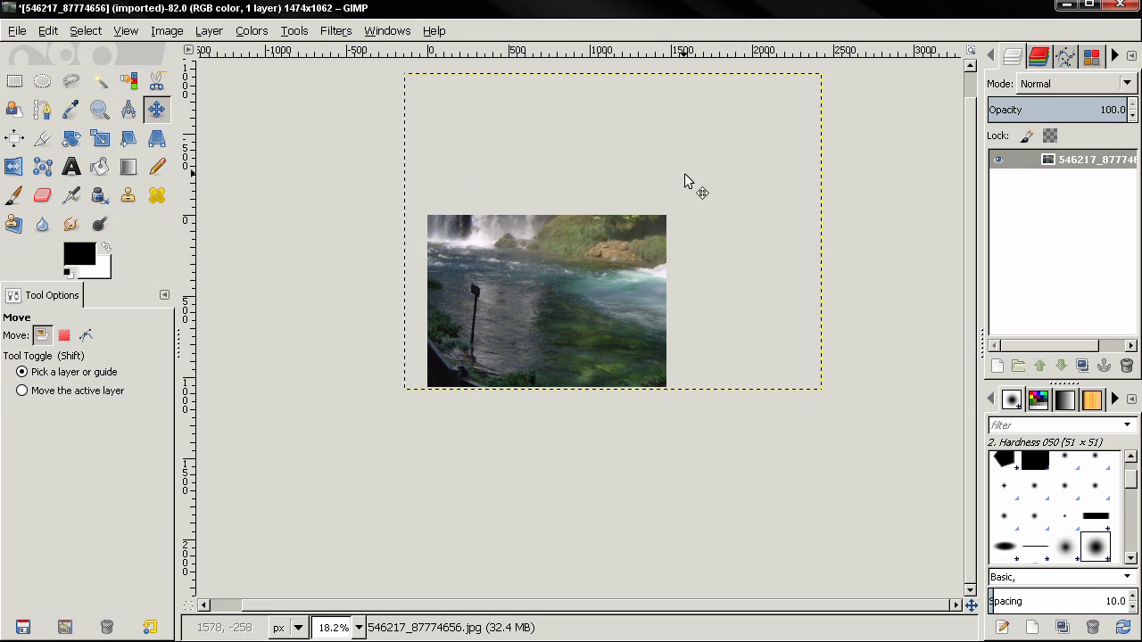
pyautogui.moveTo(610, 316); pyautogui.dragTo(526, 393)
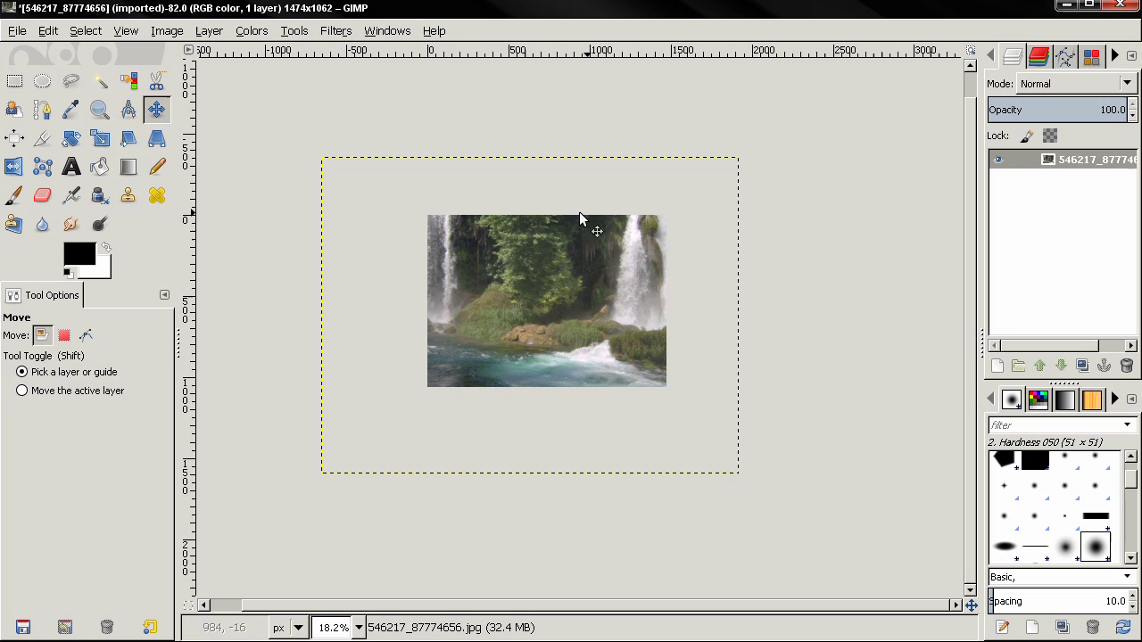
pyautogui.scroll(2, 650, 249)
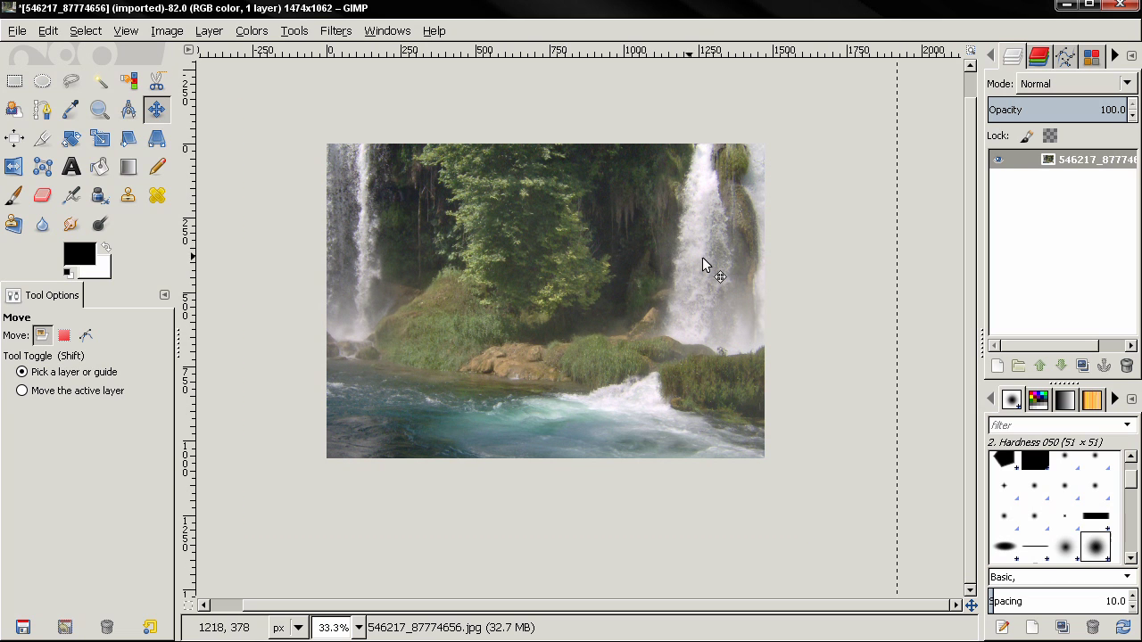
pyautogui.scroll(-4, 665, 259)
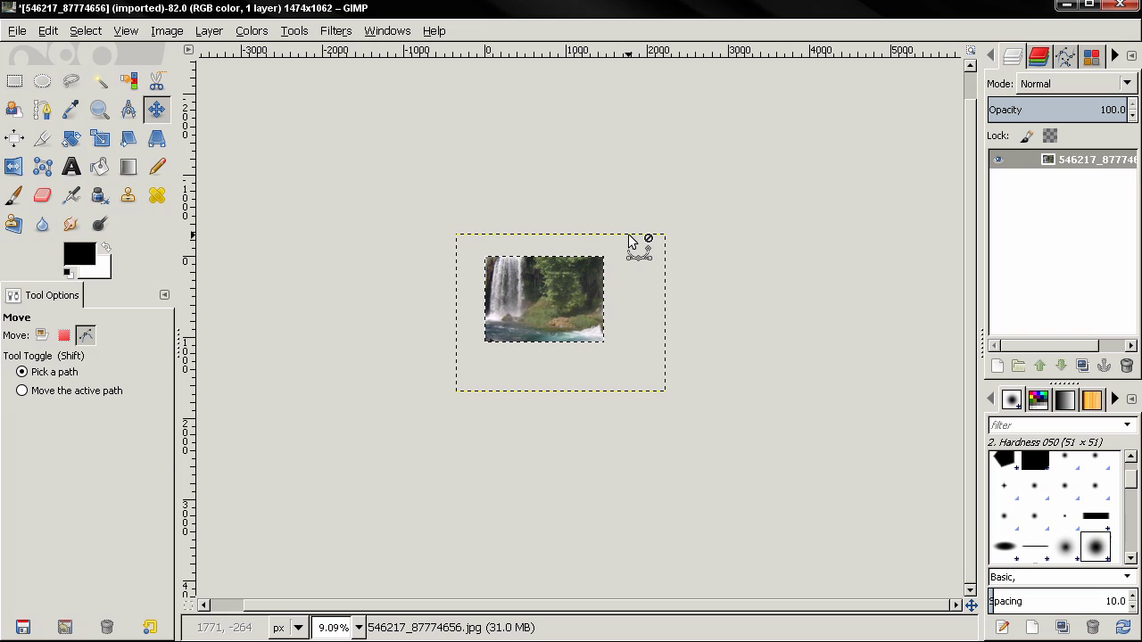
pyautogui.hotkey('ctrl', 'z')
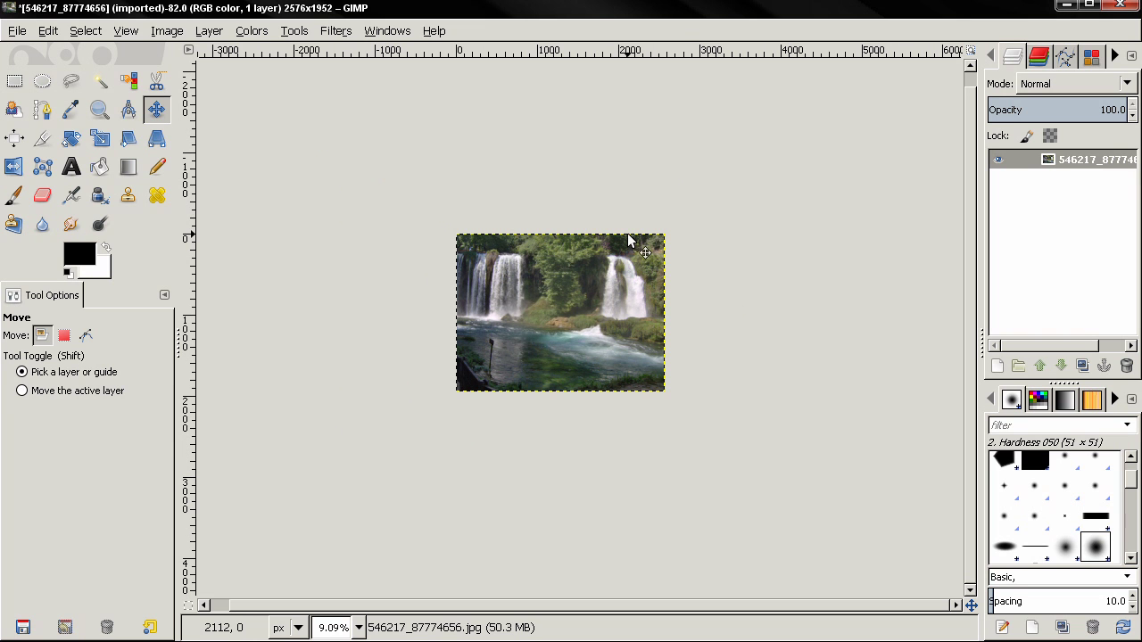
pyautogui.scroll(3, 624, 237)
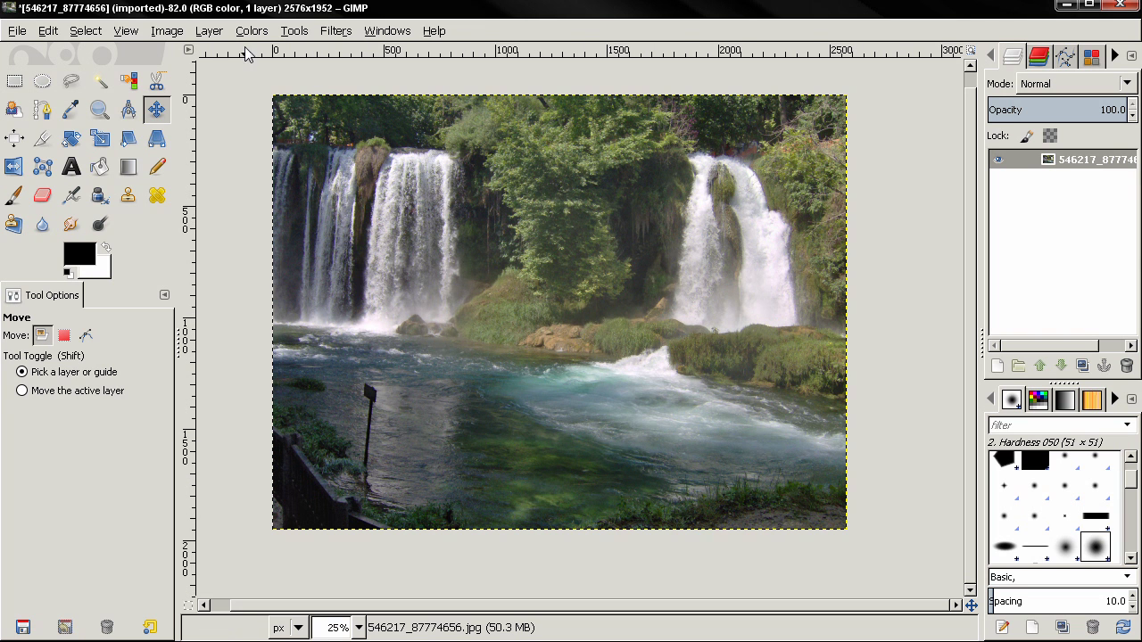
# In Canvas Size, chain width and height and enlarge the width to 2704.
pyautogui.click(167, 32)
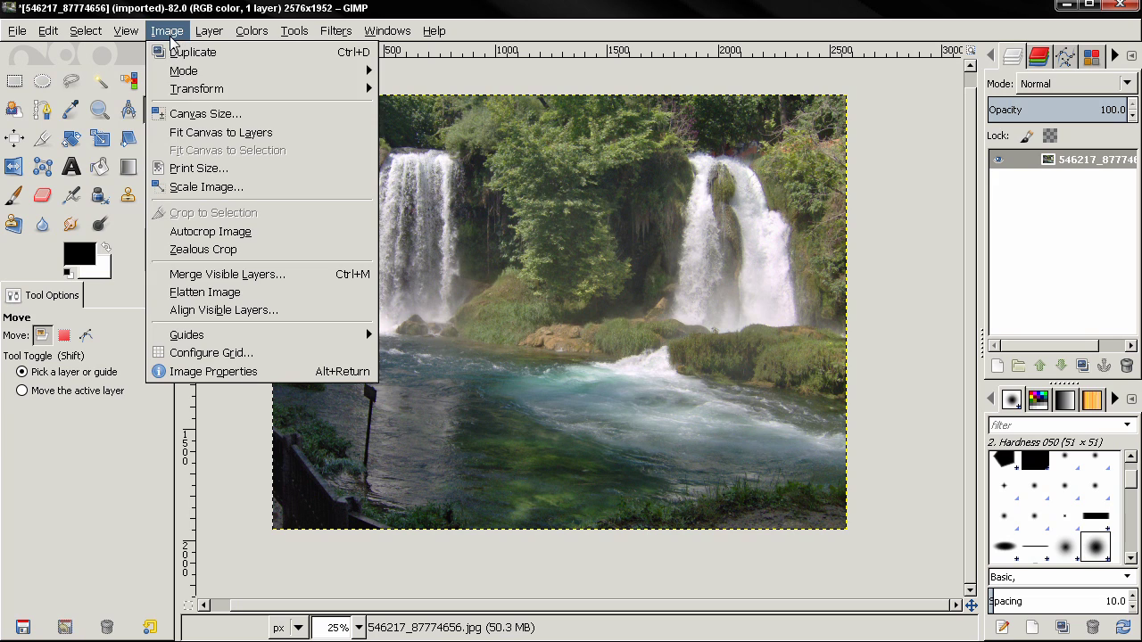
pyautogui.click(185, 116)
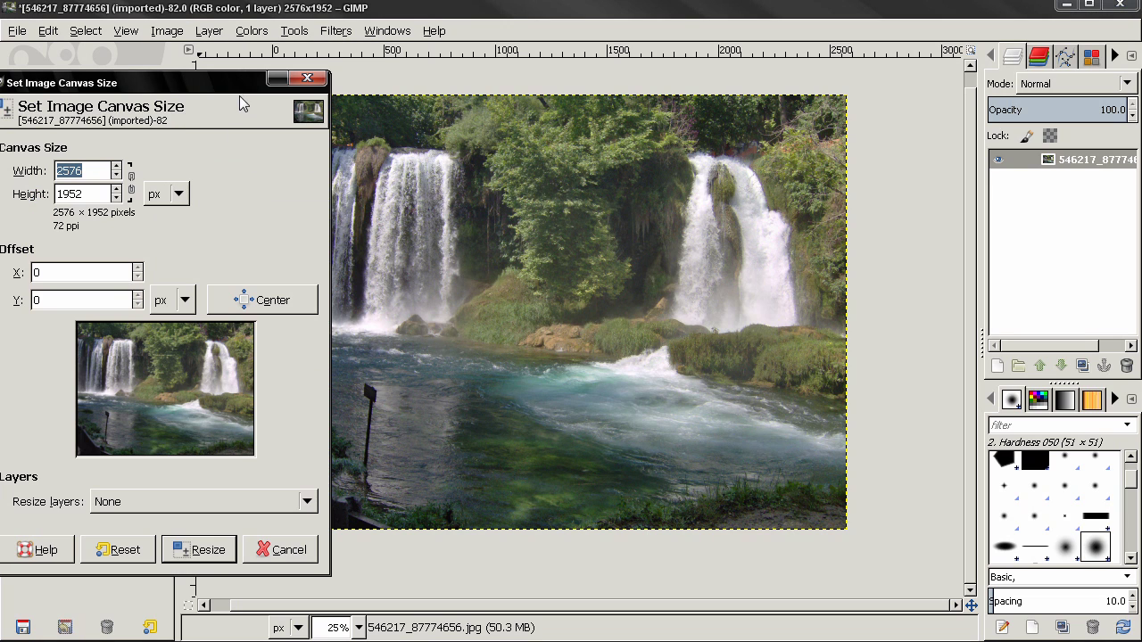
pyautogui.moveTo(229, 89); pyautogui.dragTo(290, 71)
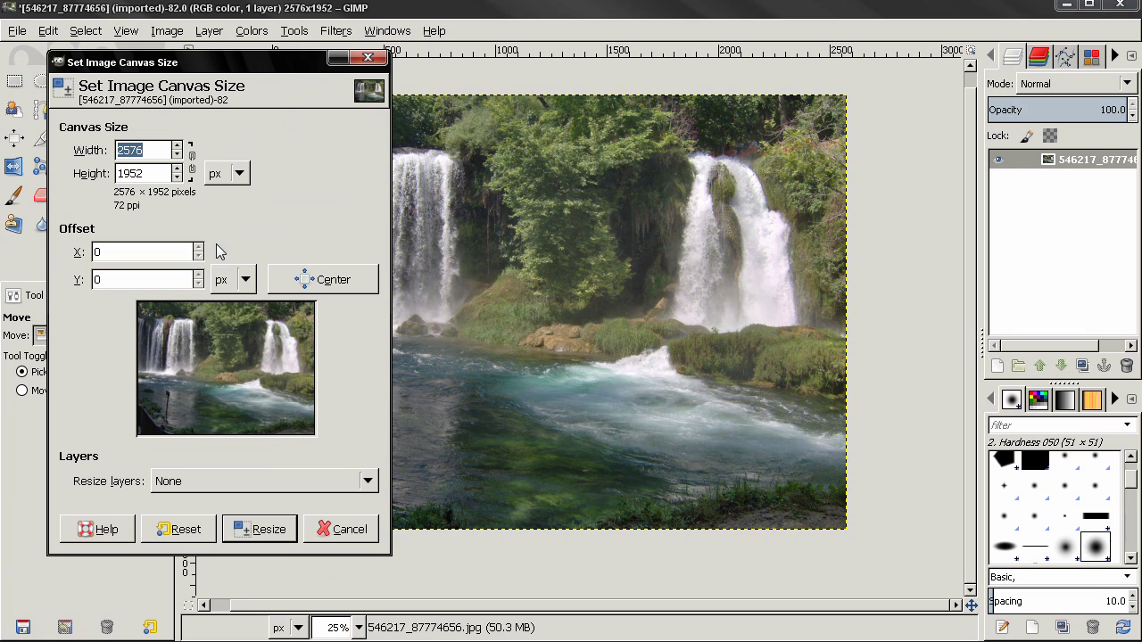
pyautogui.click(190, 170)
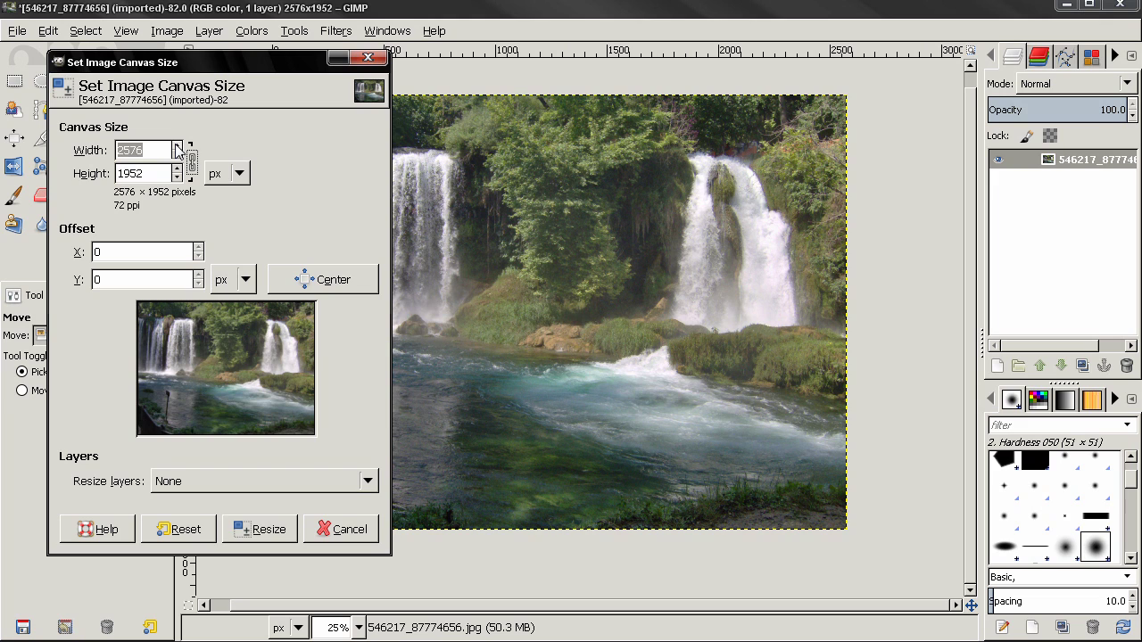
pyautogui.moveTo(177, 147); pyautogui.dragTo(176, 148)
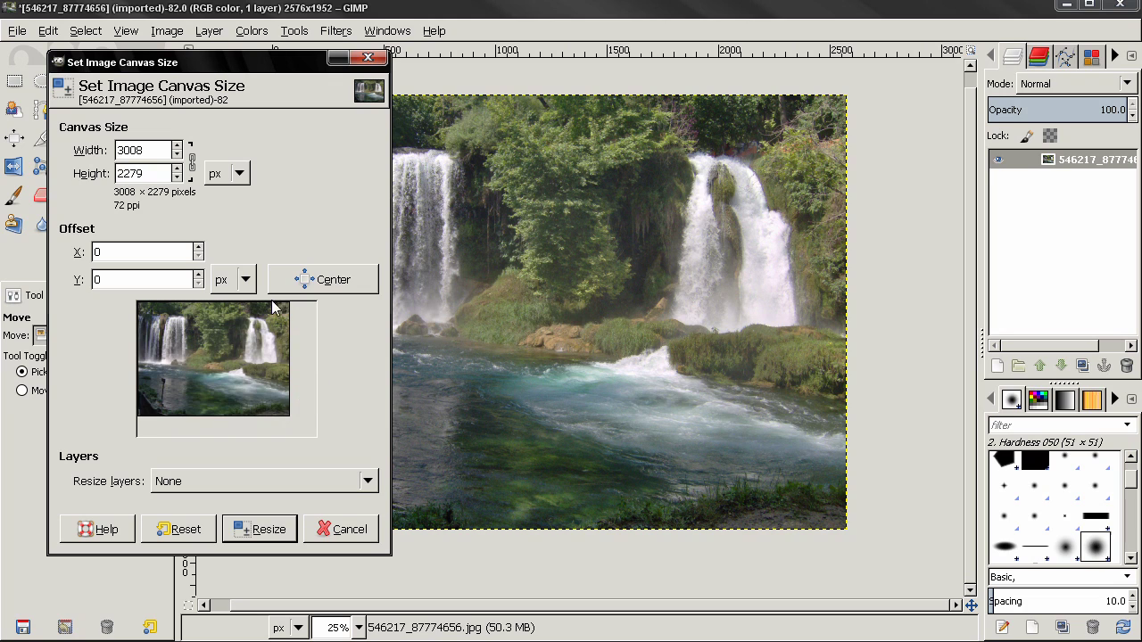
# Try off-centre offsets, centre the photo, and review the Resize layers choices.
pyautogui.moveTo(197, 248); pyautogui.dragTo(203, 281)
pyautogui.click(199, 276)
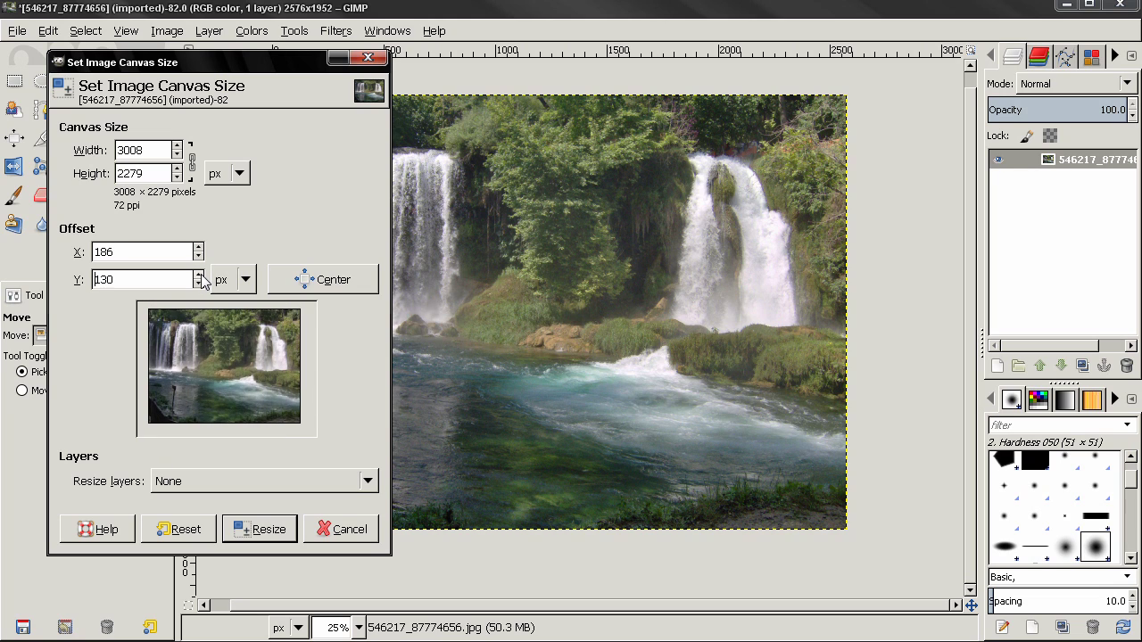
pyautogui.click(299, 279)
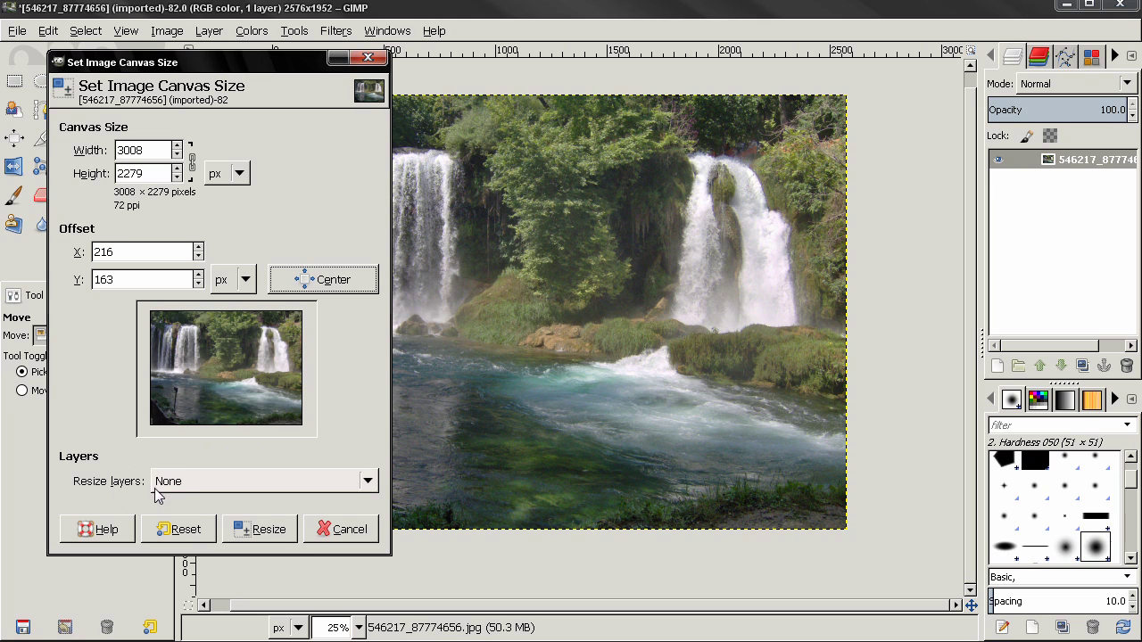
pyautogui.click(191, 487)
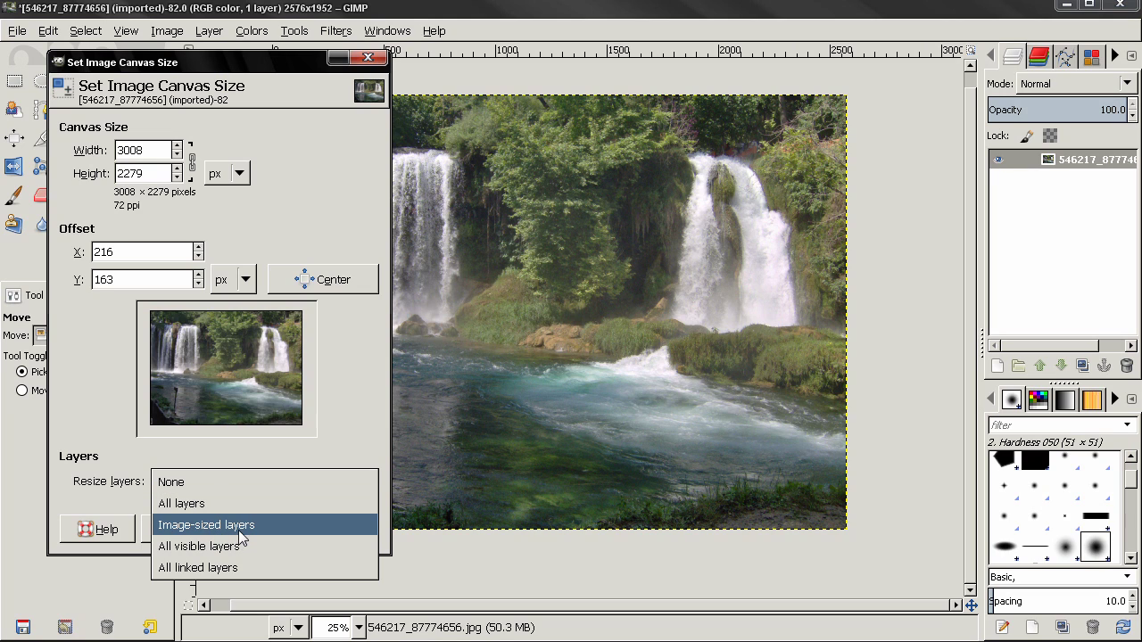
pyautogui.click(453, 80)
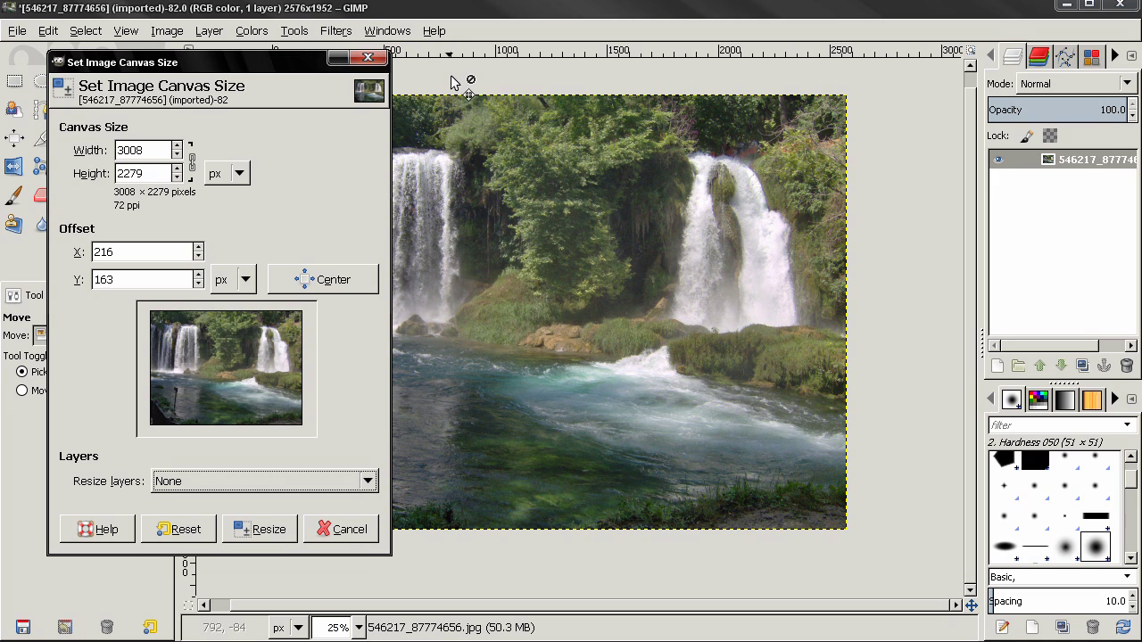
# Cancel the canvas resize and add a full-size transparent layer named Layer.
pyautogui.click(355, 530)
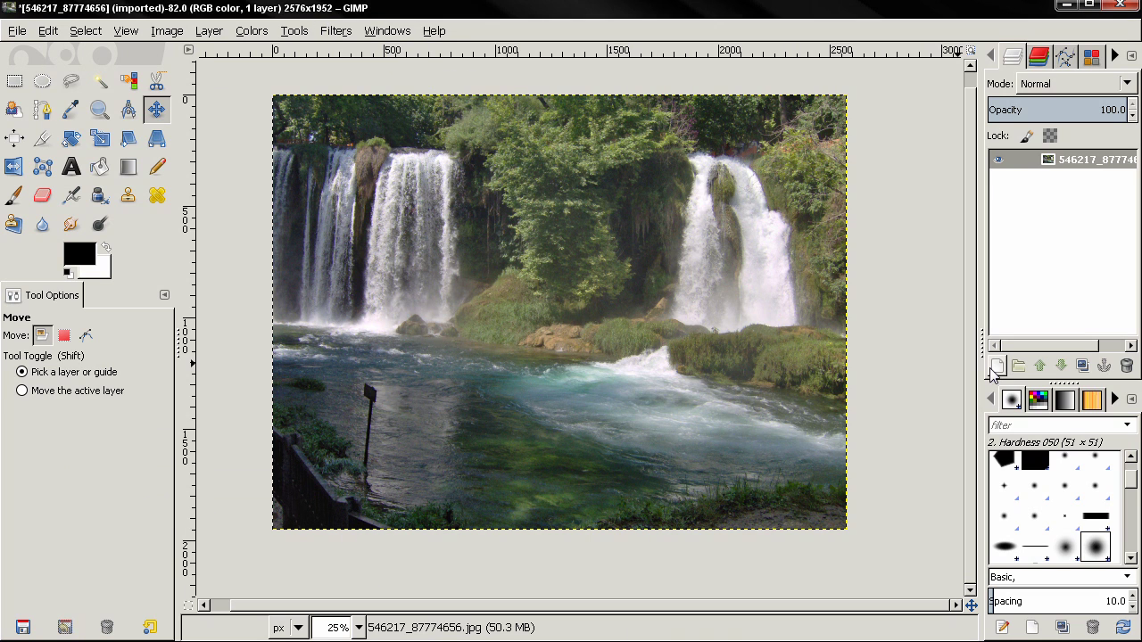
pyautogui.click(997, 366)
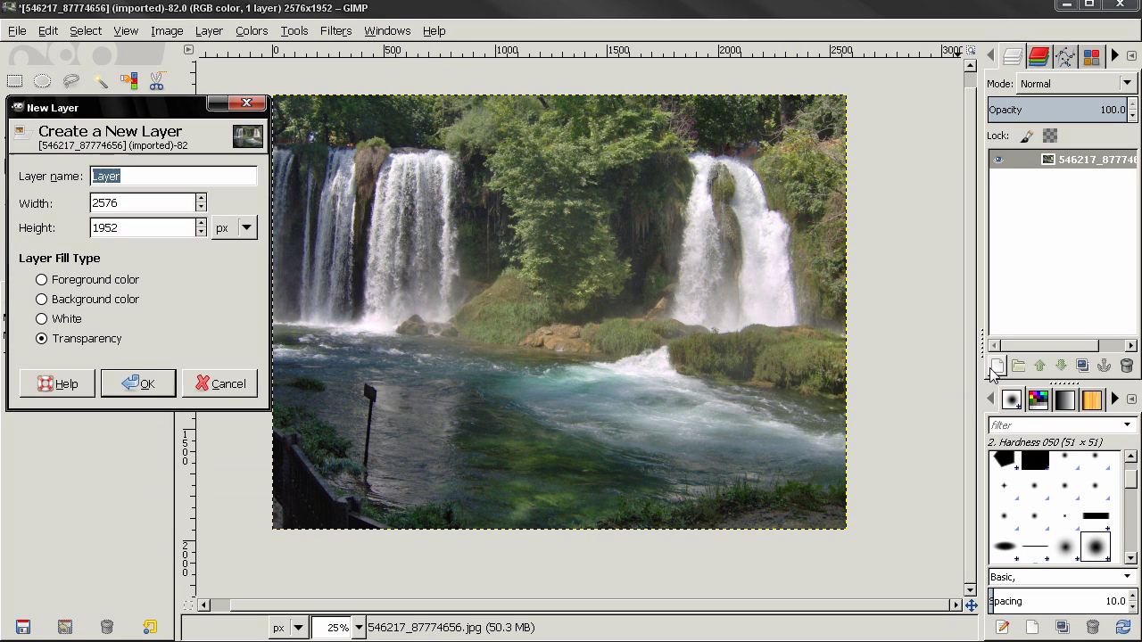
pyautogui.click(143, 383)
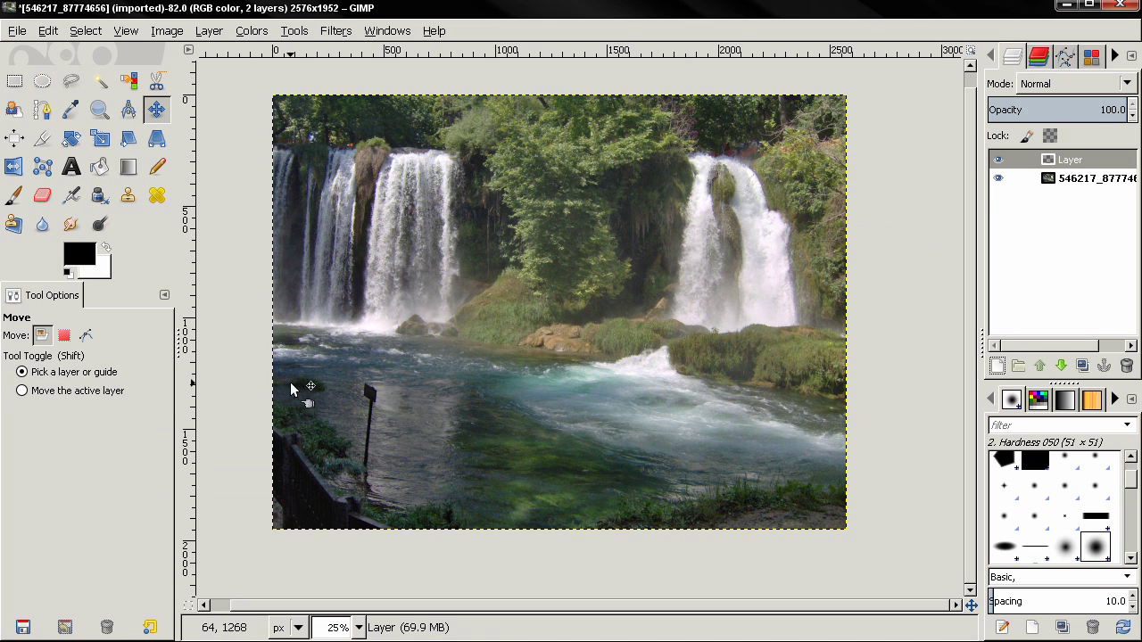
# Add a 500×500 transparent layer named Layer #1.
pyautogui.click(1000, 367)
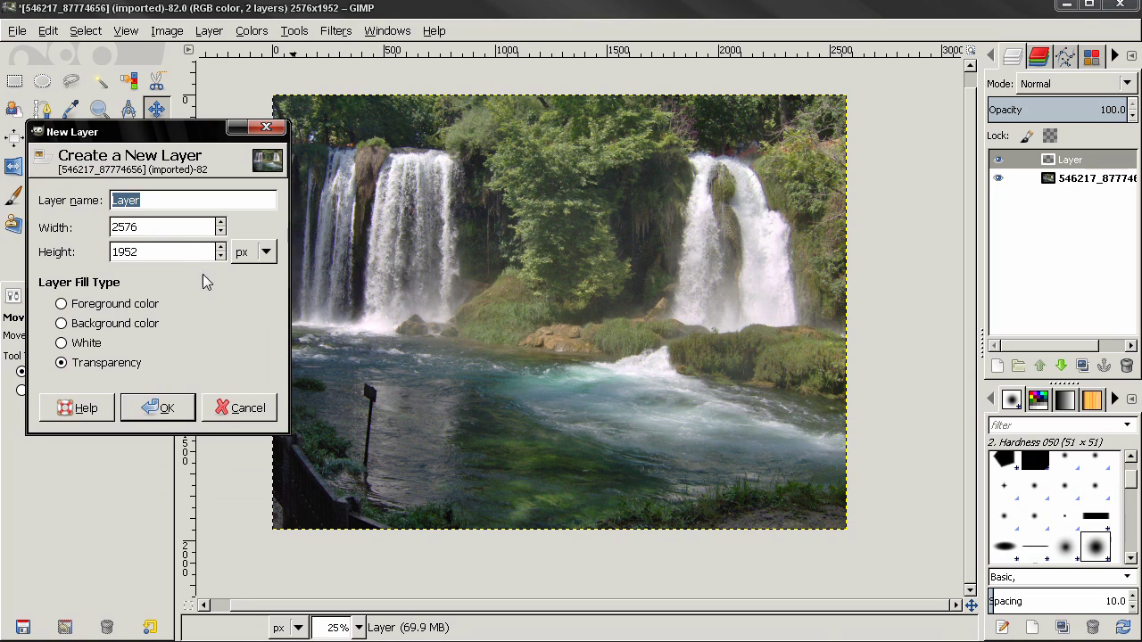
pyautogui.doubleClick(153, 230)
pyautogui.write('500')
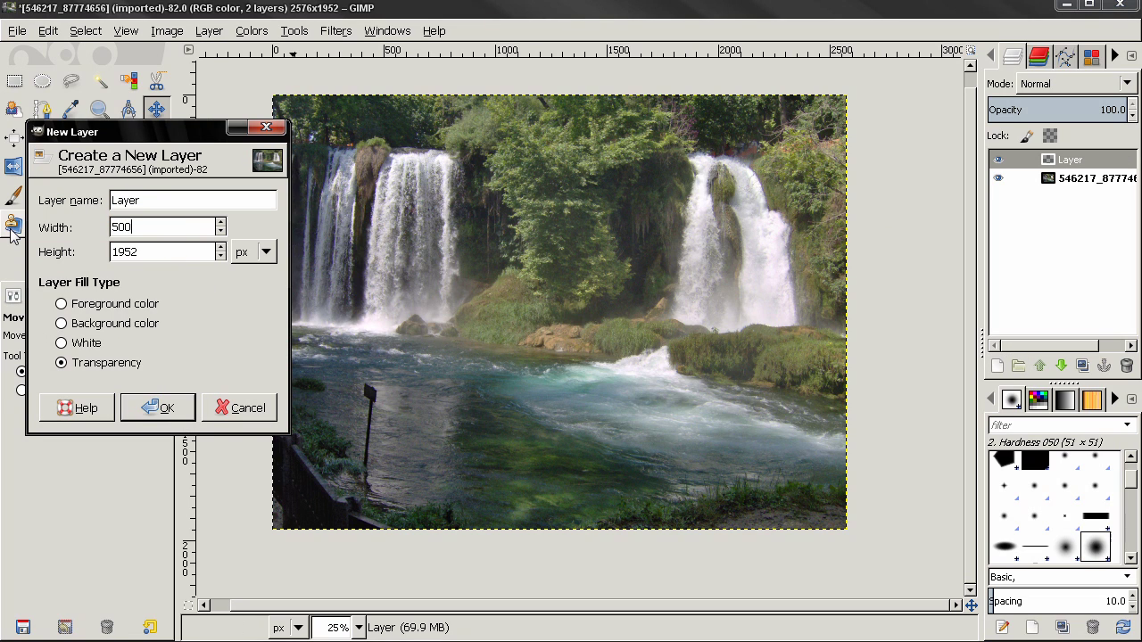
pyautogui.press('Tab')
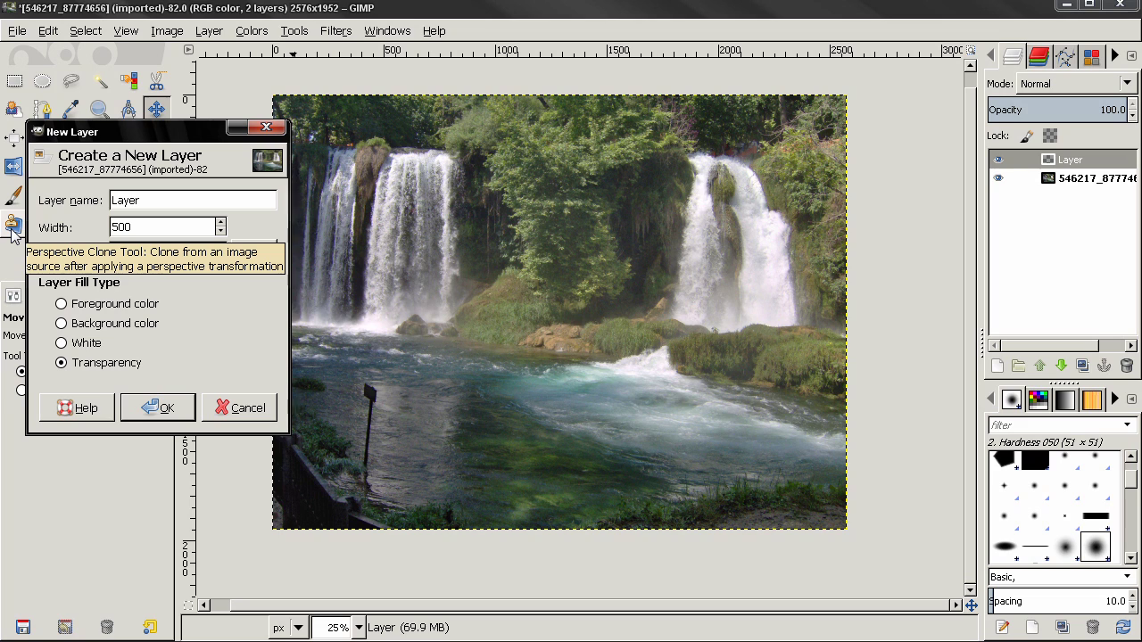
pyautogui.write('500')
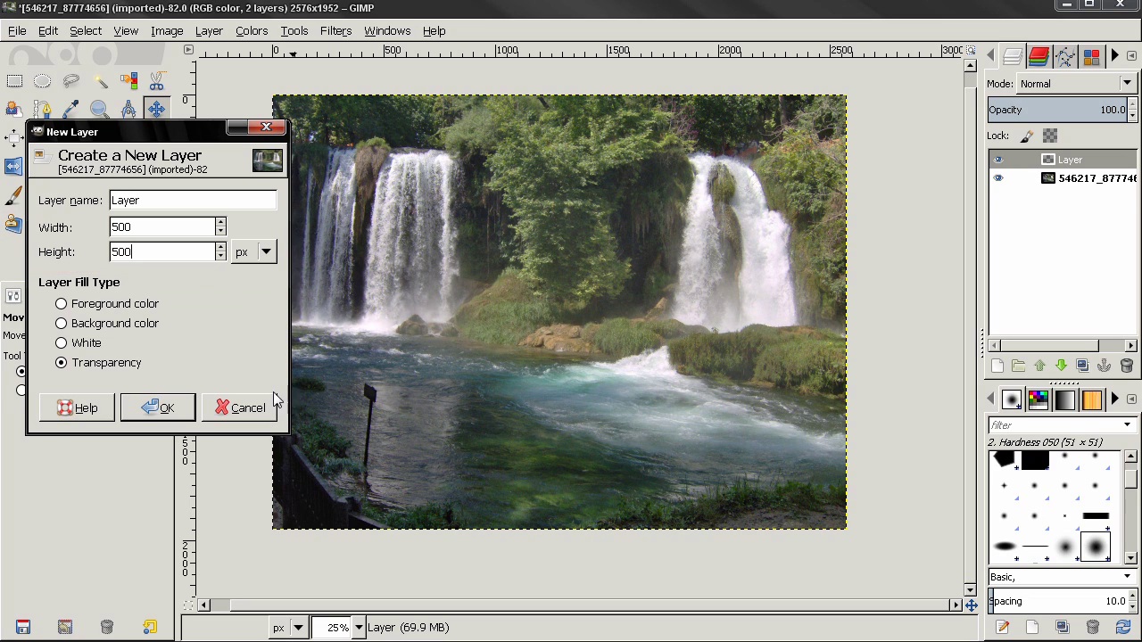
pyautogui.click(158, 408)
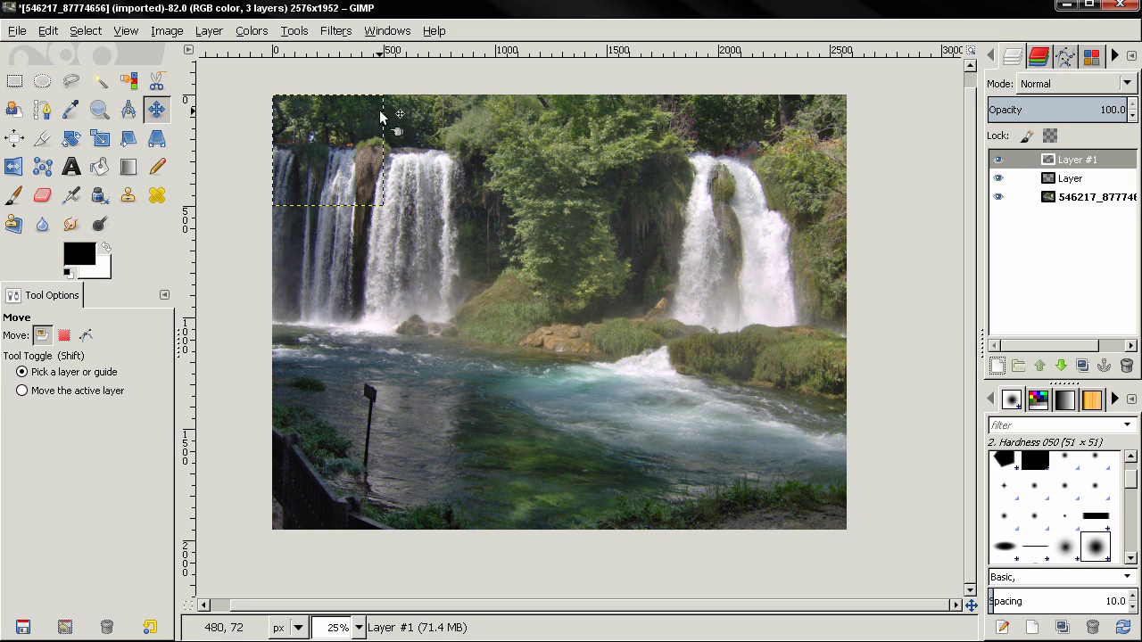
# In Canvas Size, review the layer-resize choices and toggle layer visibility in the Layers panel.
pyautogui.click(169, 31)
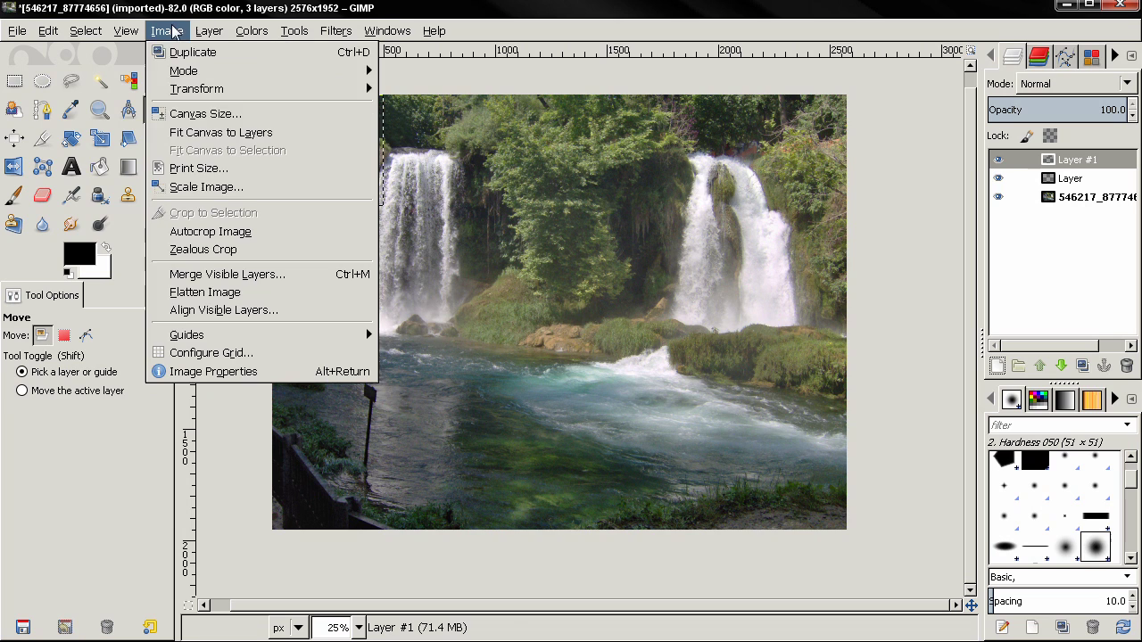
pyautogui.click(176, 116)
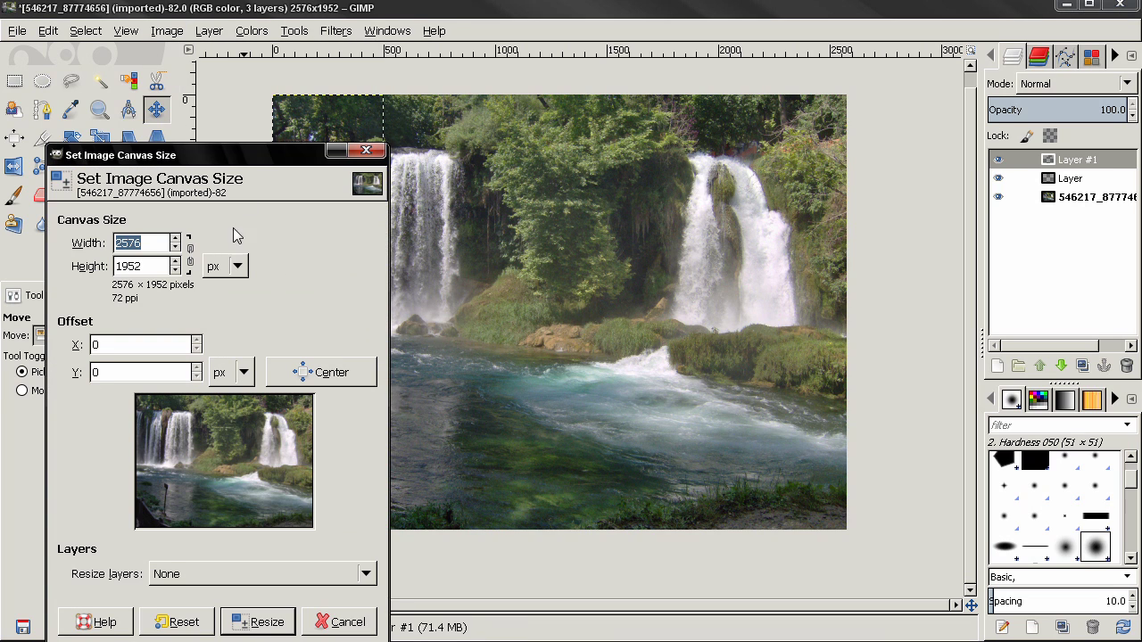
pyautogui.click(190, 519)
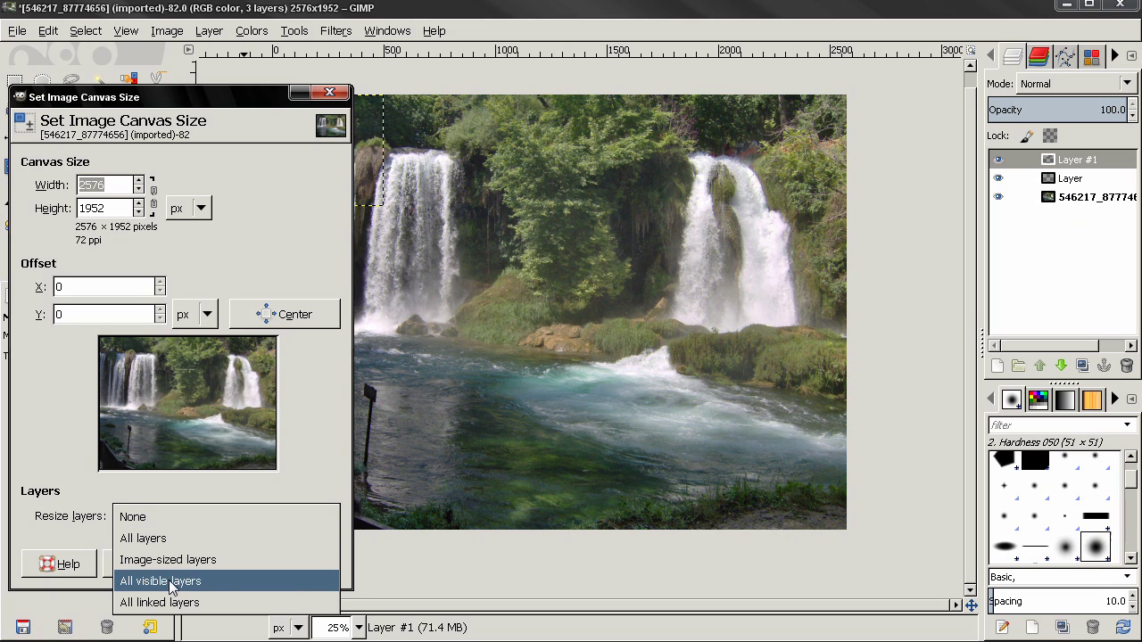
pyautogui.click(1000, 165)
pyautogui.click(999, 160)
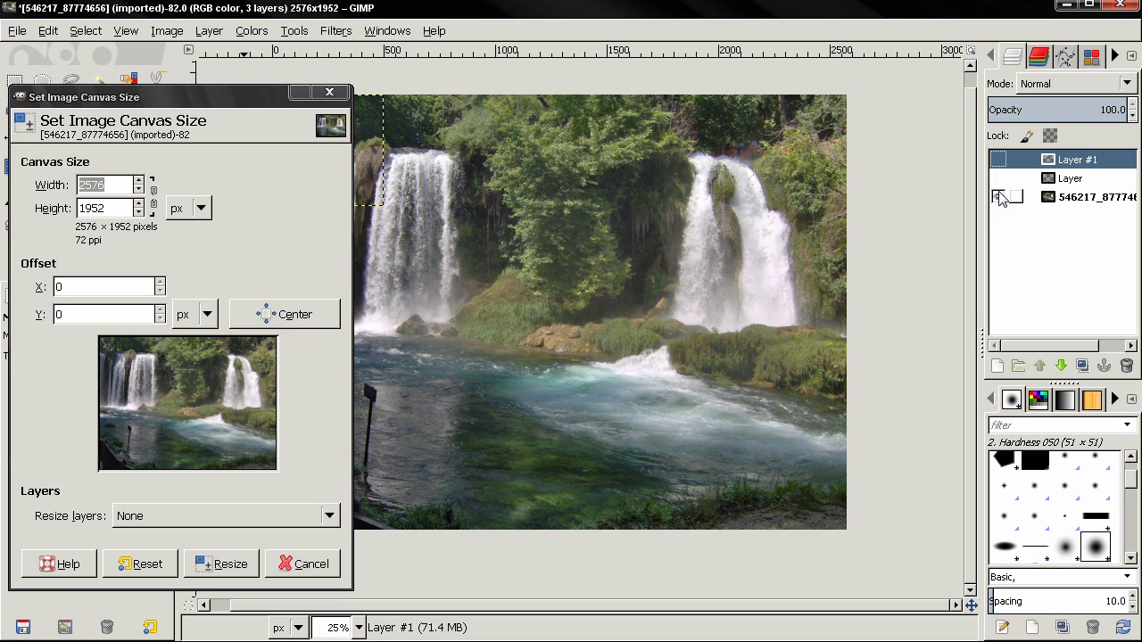
pyautogui.click(998, 179)
pyautogui.click(998, 160)
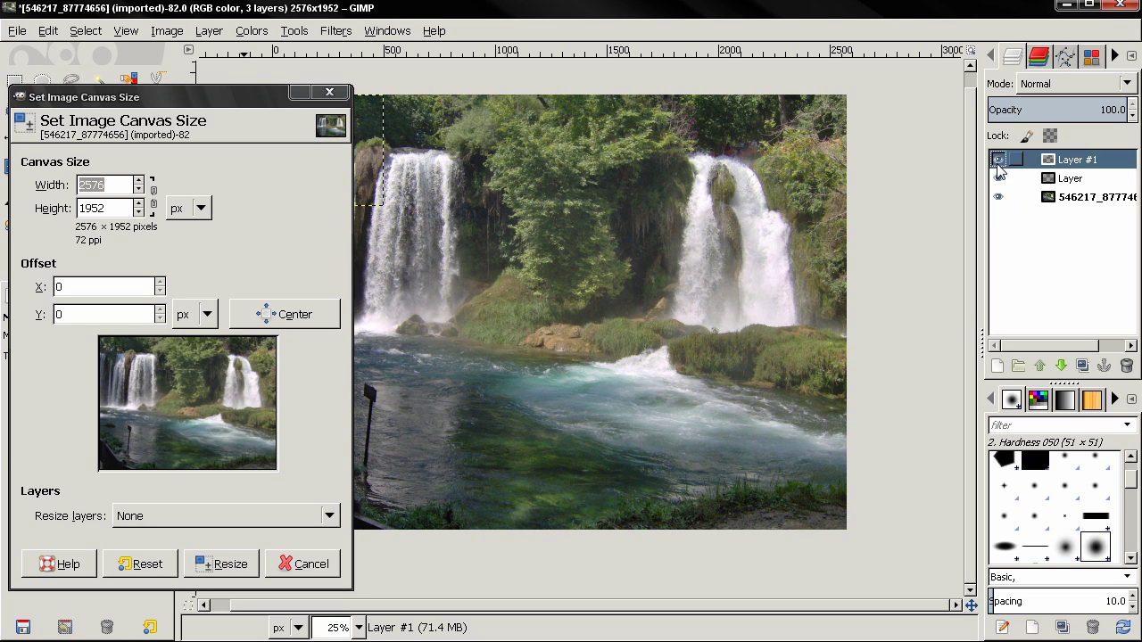
pyautogui.click(216, 516)
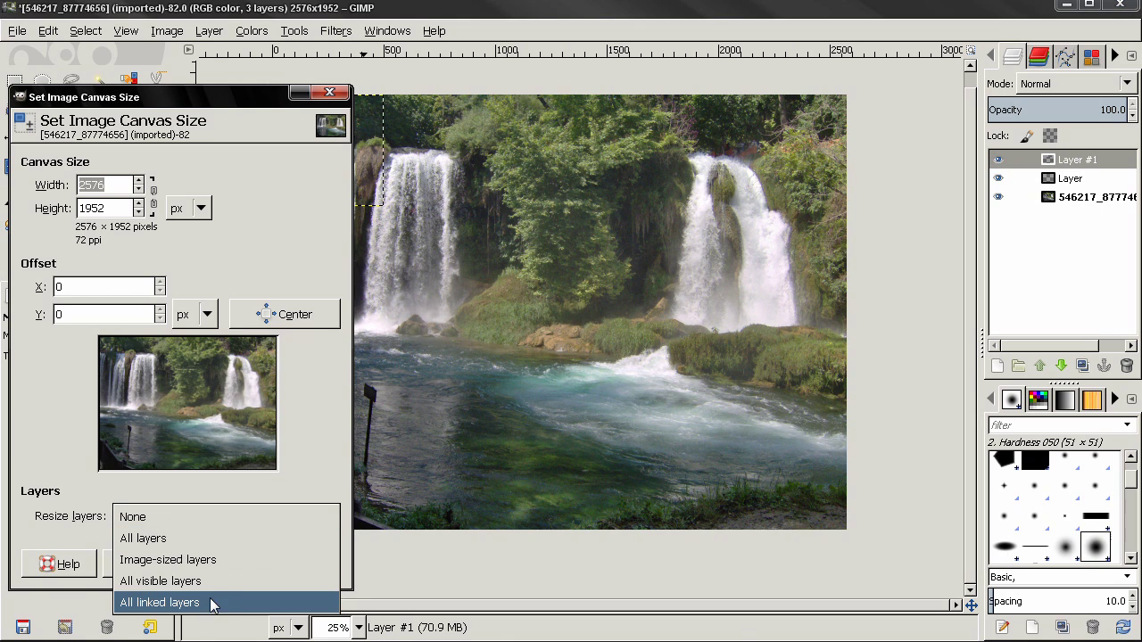
pyautogui.click(1023, 203)
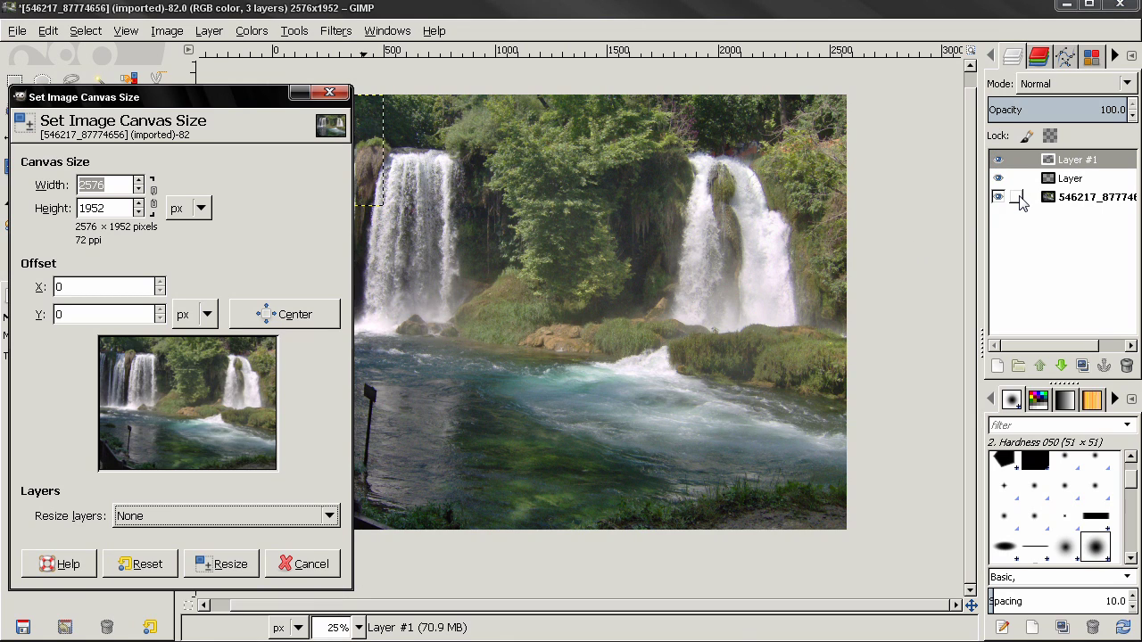
# Link all three layers and resize the canvas to 2794×2117, photo centred, layers unresized.
pyautogui.click(1020, 186)
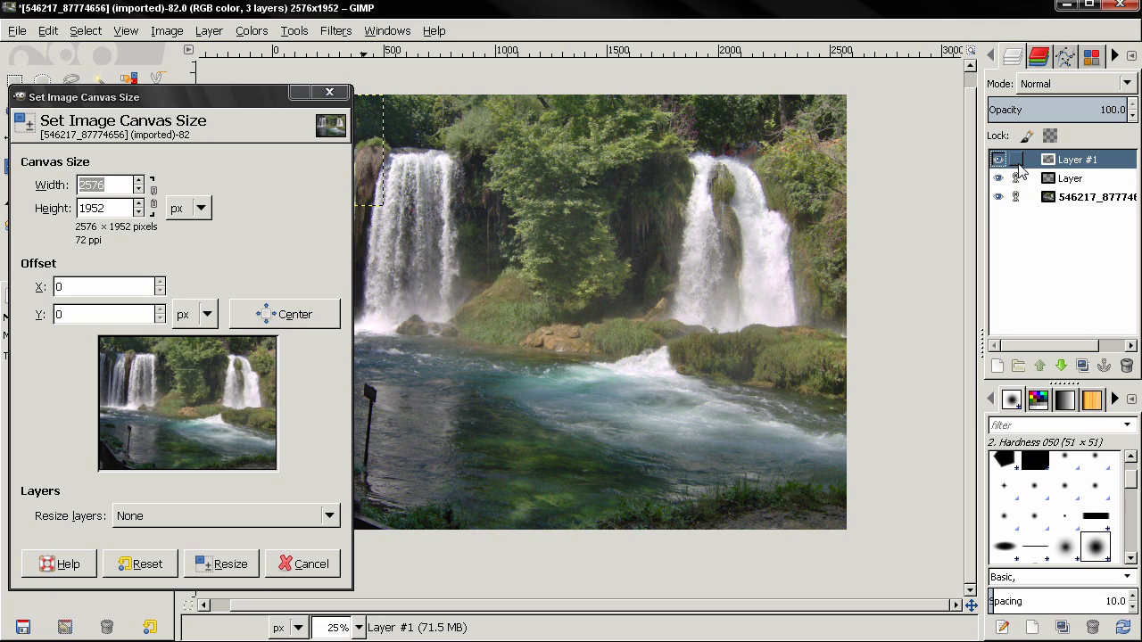
pyautogui.click(1017, 161)
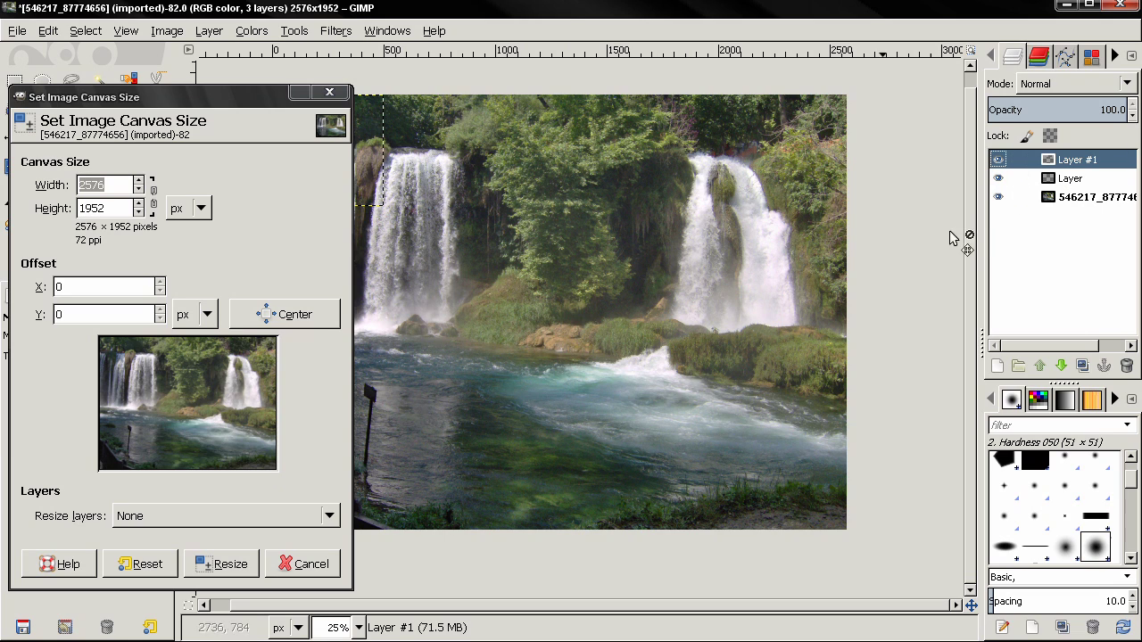
pyautogui.click(178, 516)
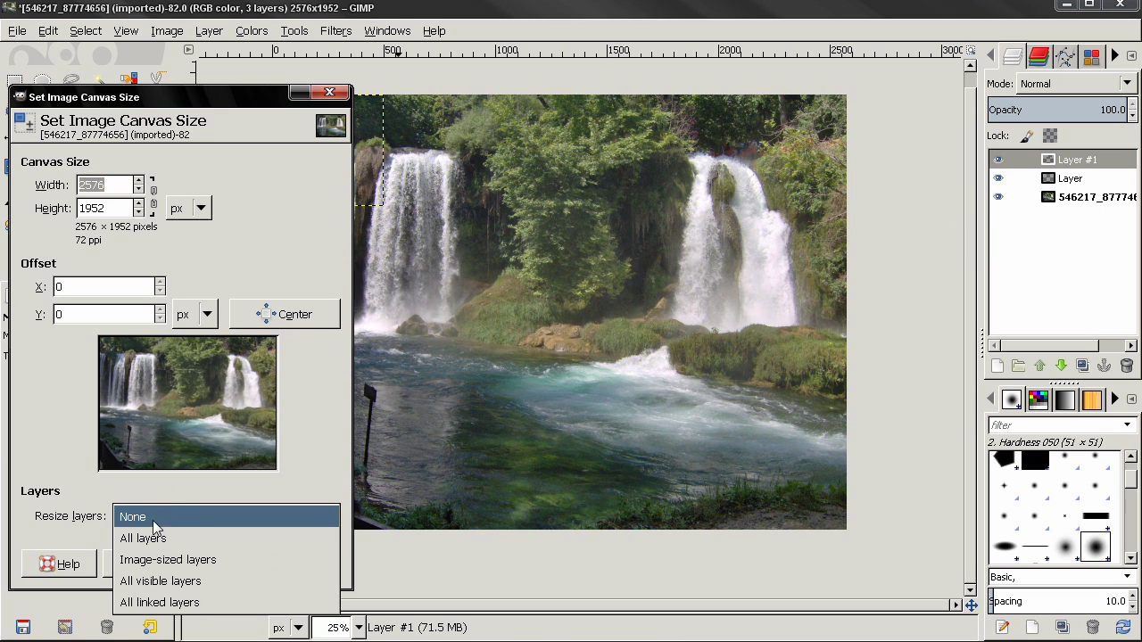
pyautogui.click(159, 520)
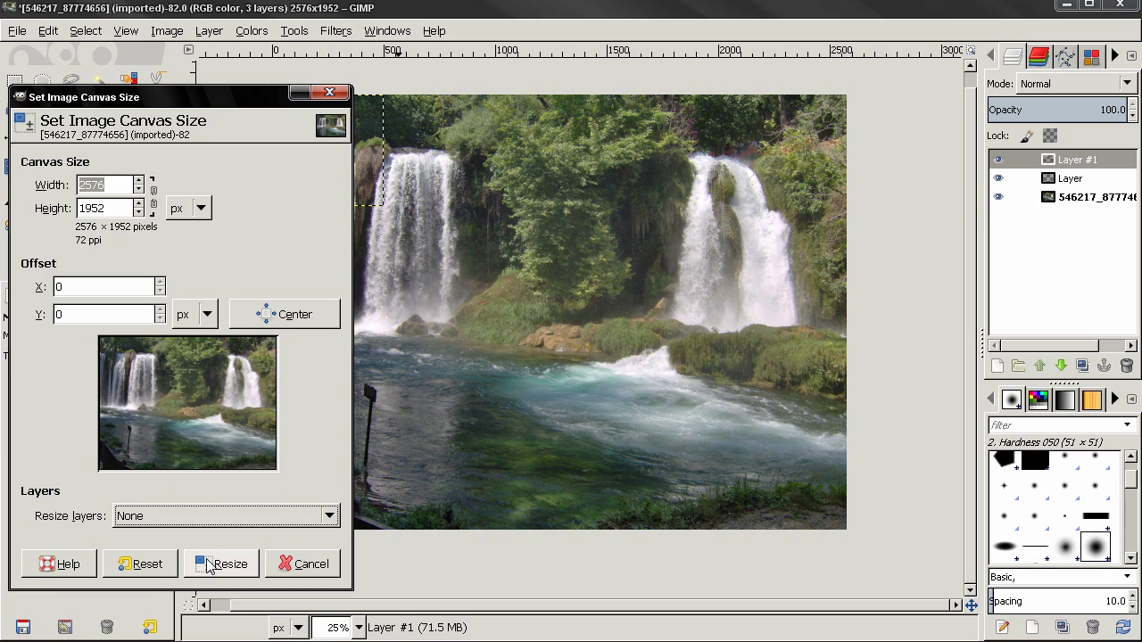
pyautogui.click(152, 191)
pyautogui.moveTo(140, 182); pyautogui.dragTo(139, 182)
pyautogui.click(285, 314)
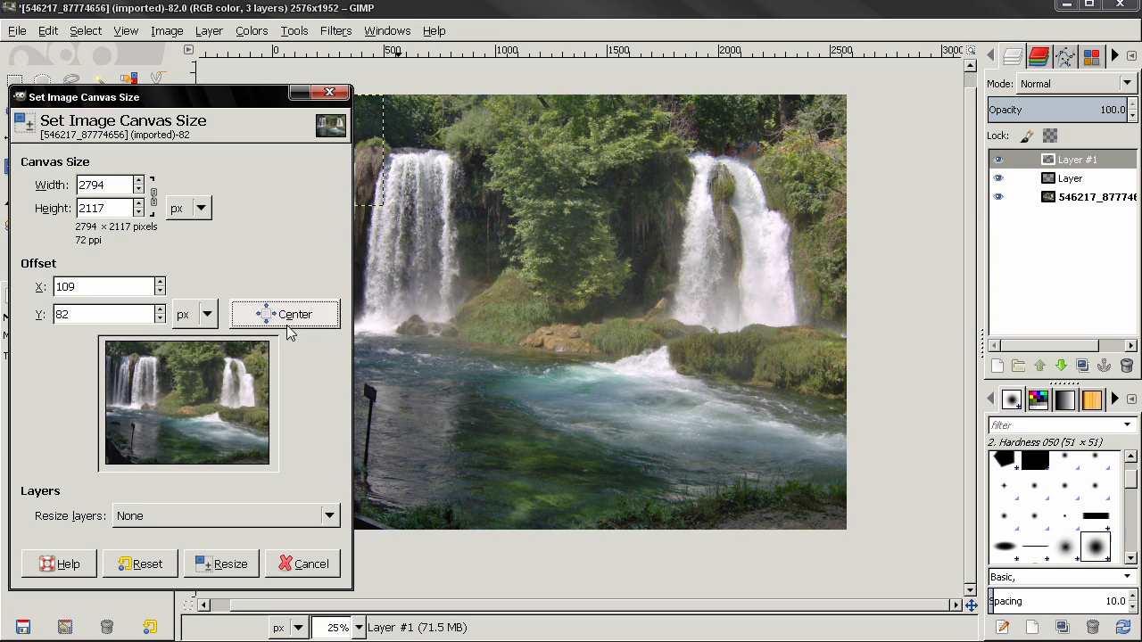
pyautogui.click(220, 571)
# Make Layer #1 active and undo the canvas enlargement, restoring the 2576×1952 canvas.
pyautogui.hotkey('ctrl', 'shift', 'j')
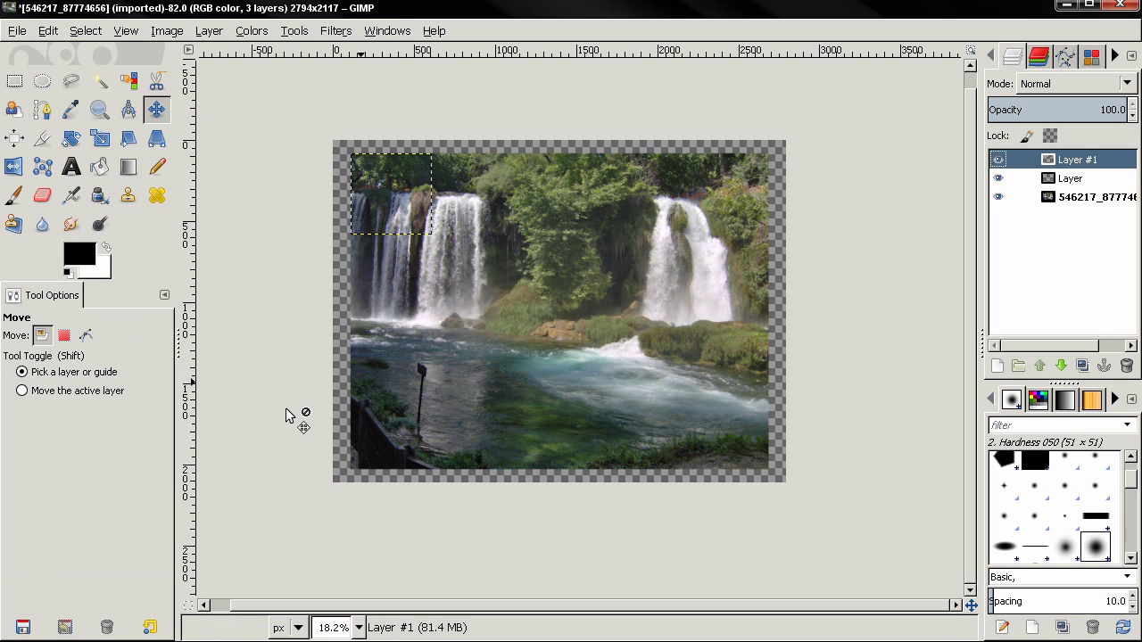
pyautogui.click(1073, 178)
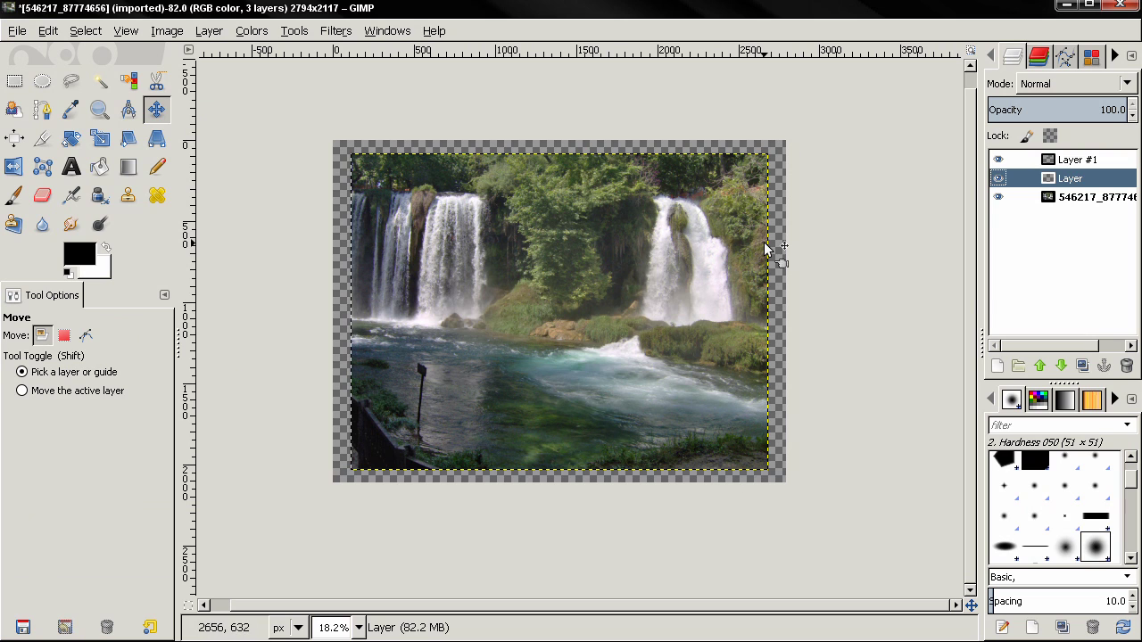
pyautogui.click(1071, 197)
pyautogui.click(1069, 178)
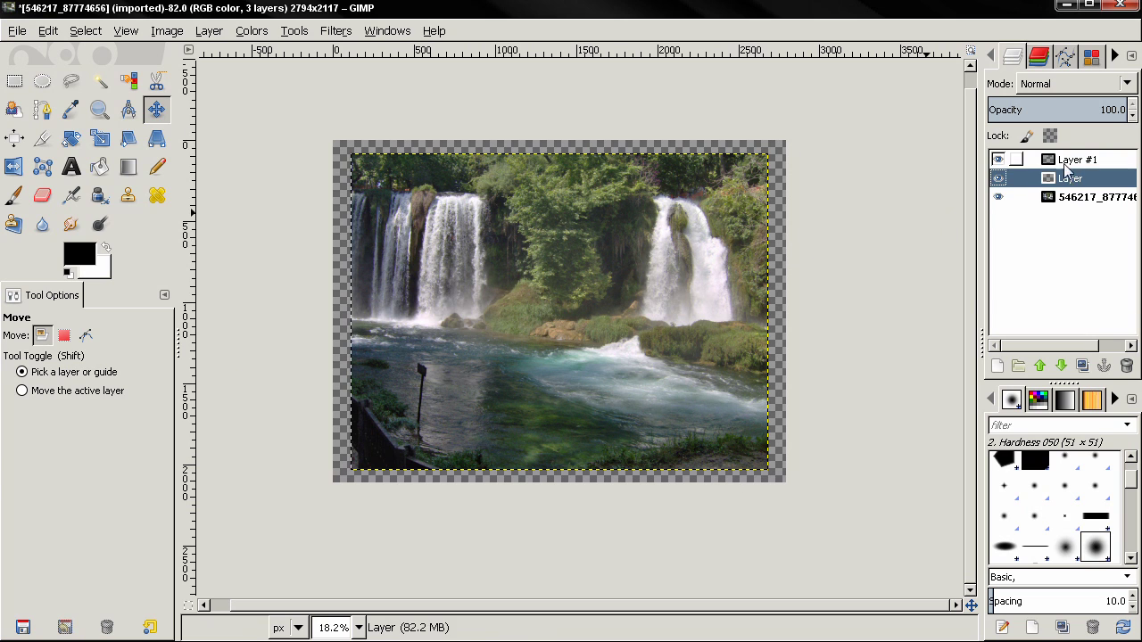
pyautogui.click(1065, 164)
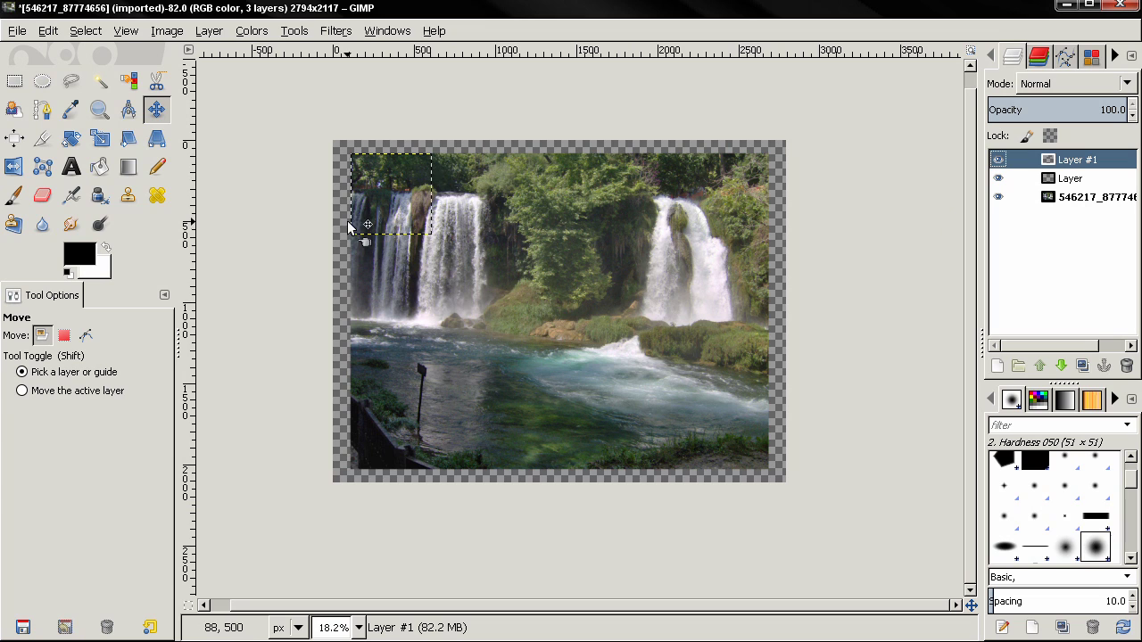
pyautogui.hotkey('ctrl', 'z')
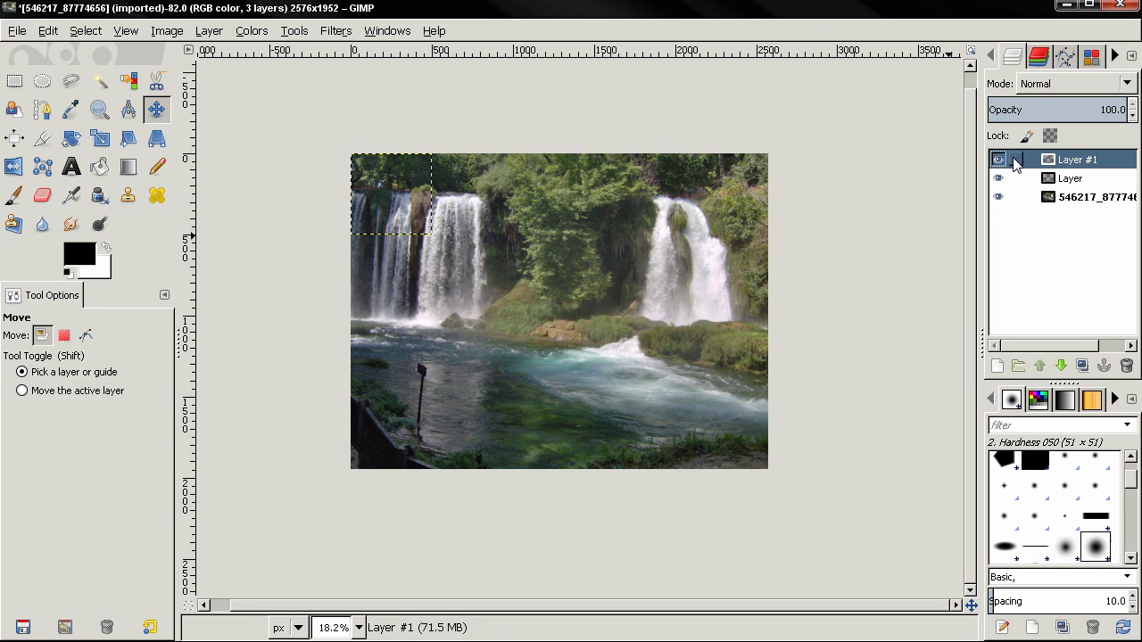
# Resize the canvas to 2789×2111 with the photo centred and image-sized layers resized.
pyautogui.click(167, 31)
pyautogui.click(179, 125)
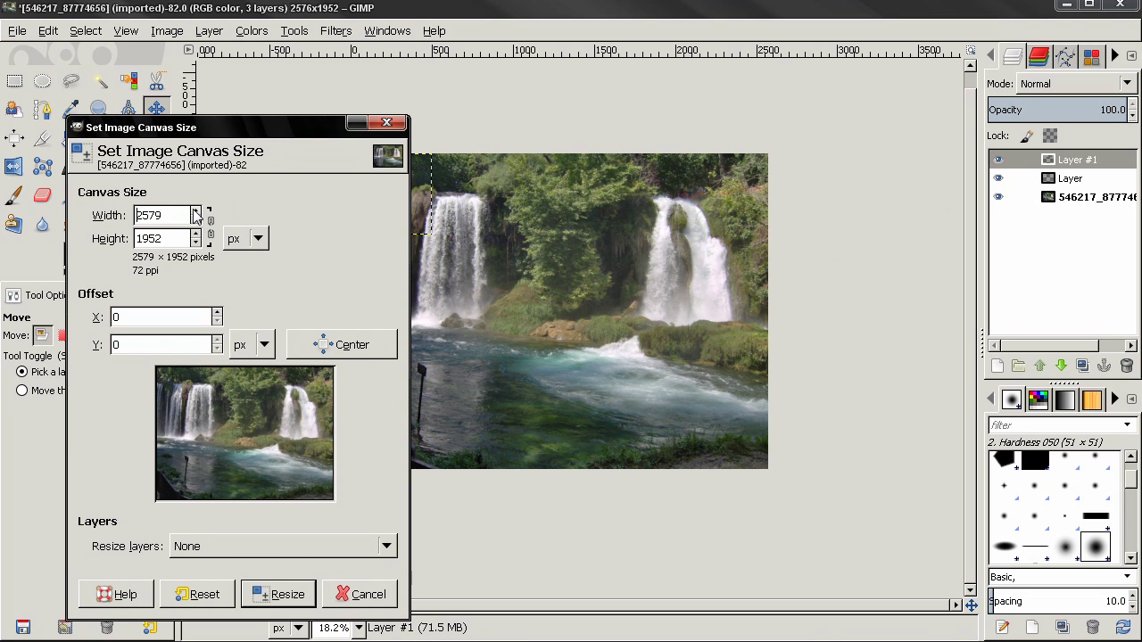
pyautogui.click(195, 211)
pyautogui.click(195, 211)
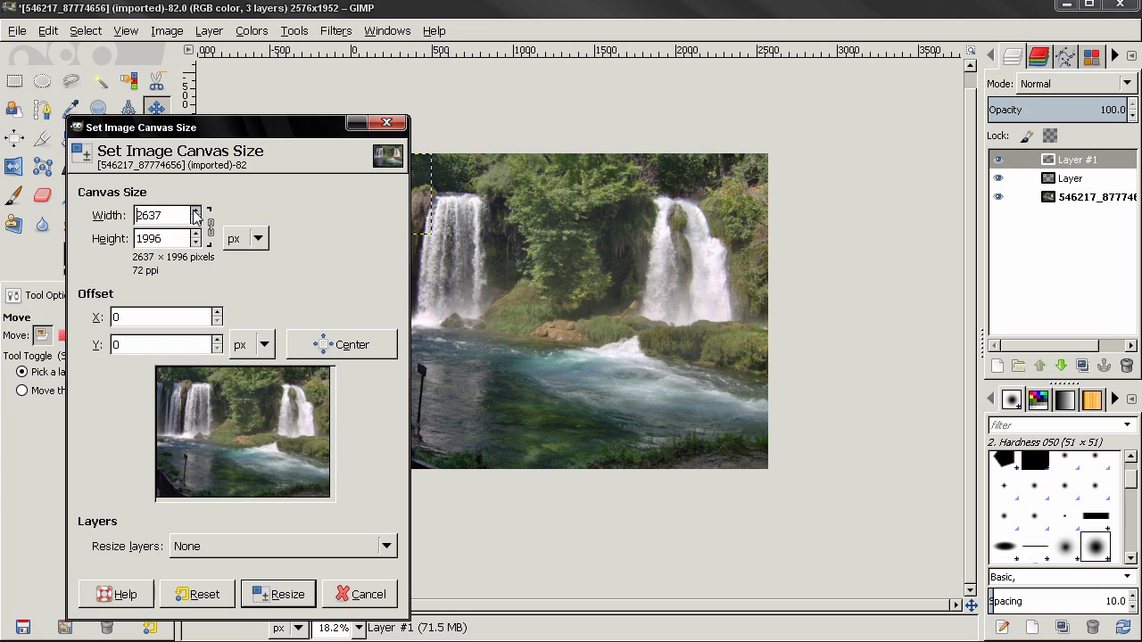
pyautogui.click(195, 215)
pyautogui.click(342, 345)
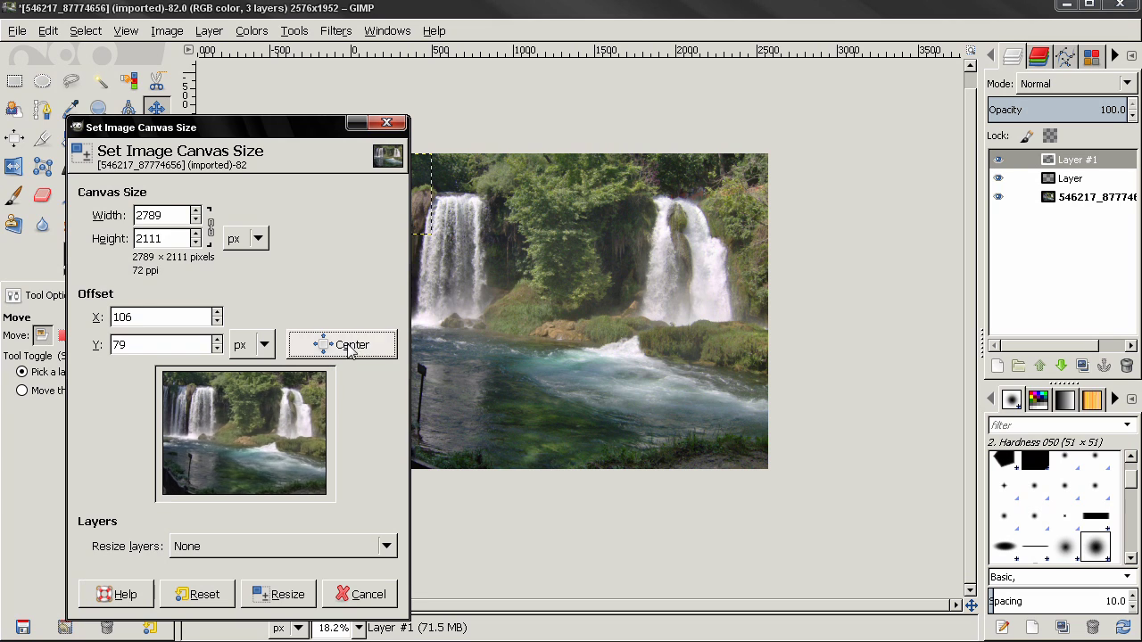
pyautogui.click(259, 549)
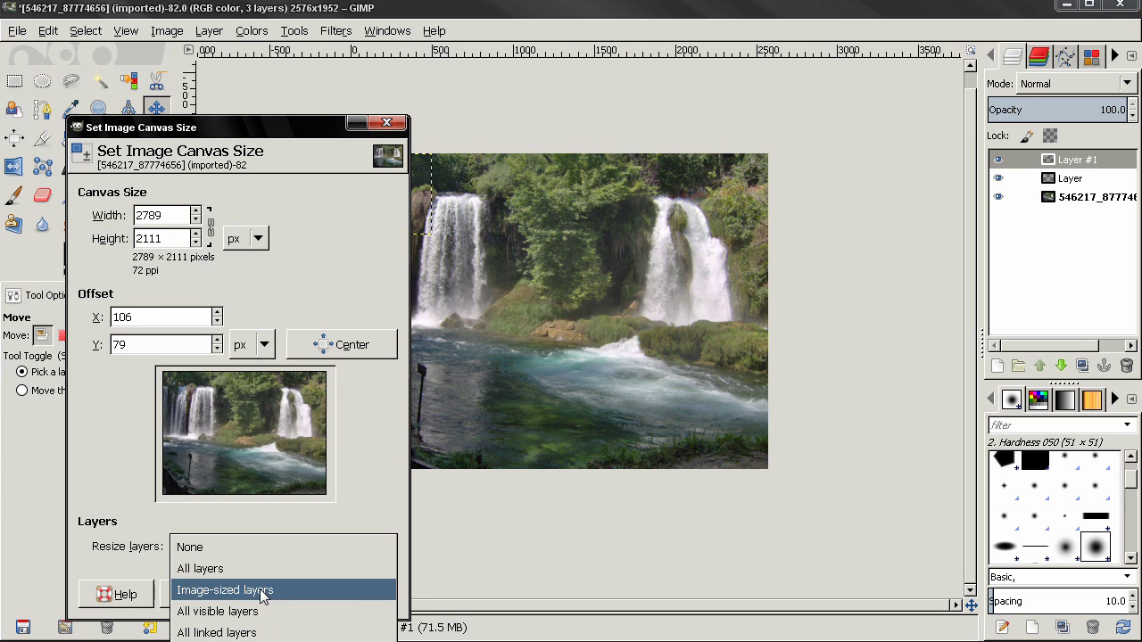
pyautogui.click(271, 591)
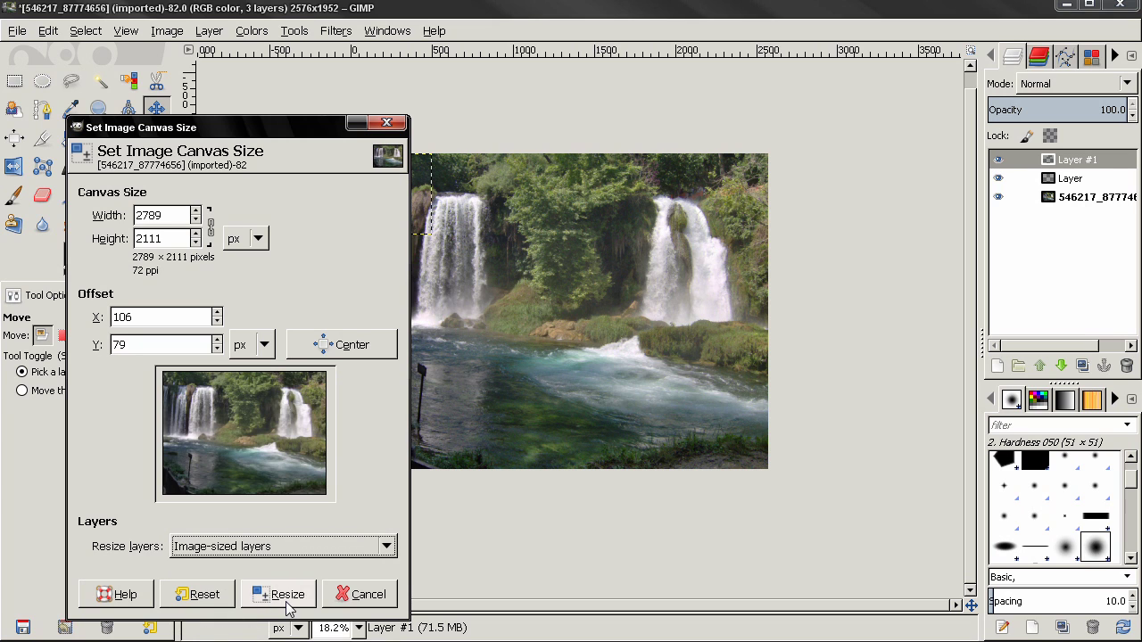
pyautogui.click(285, 604)
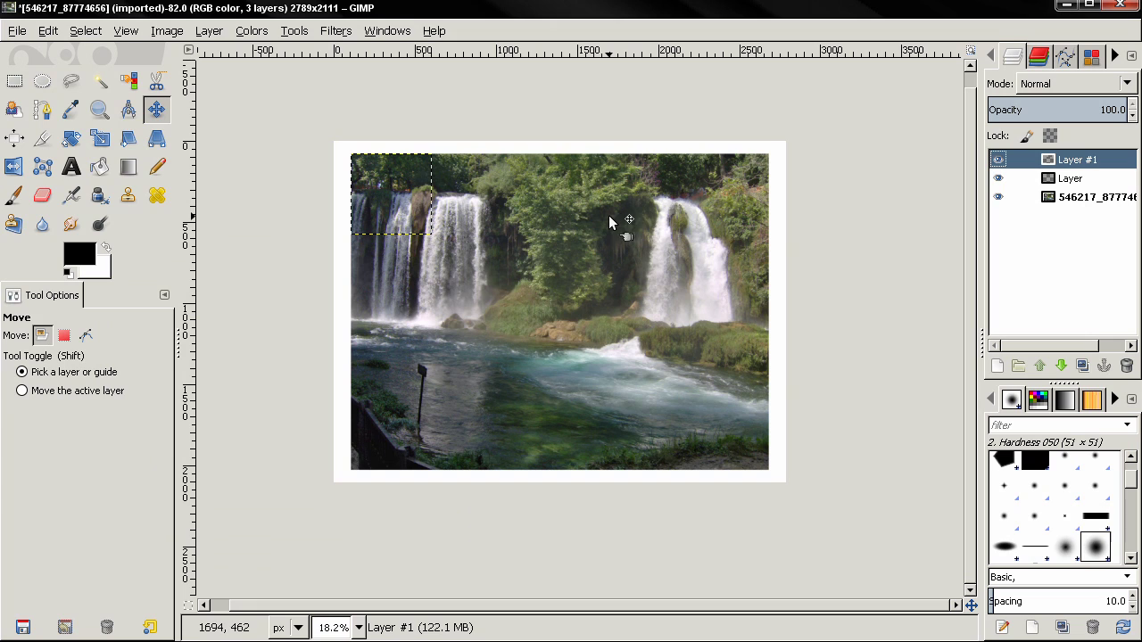
# Select the waterfall photo layer and add an alpha channel to it.
pyautogui.click(1053, 181)
pyautogui.click(1063, 198)
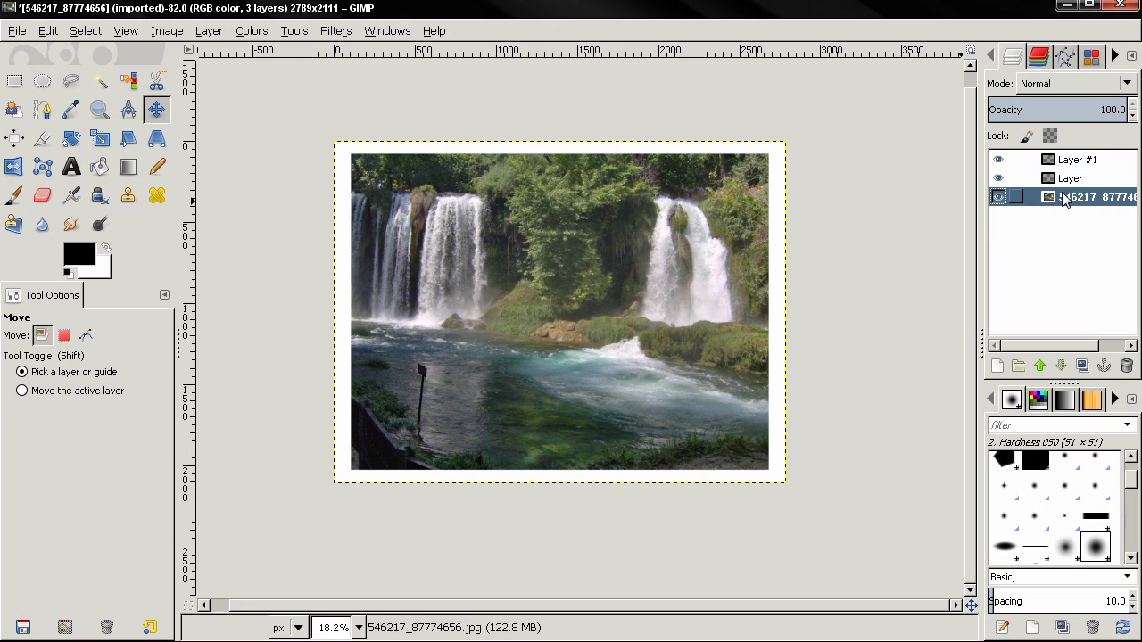
pyautogui.click(1058, 182)
pyautogui.click(1060, 198)
pyautogui.click(1045, 186)
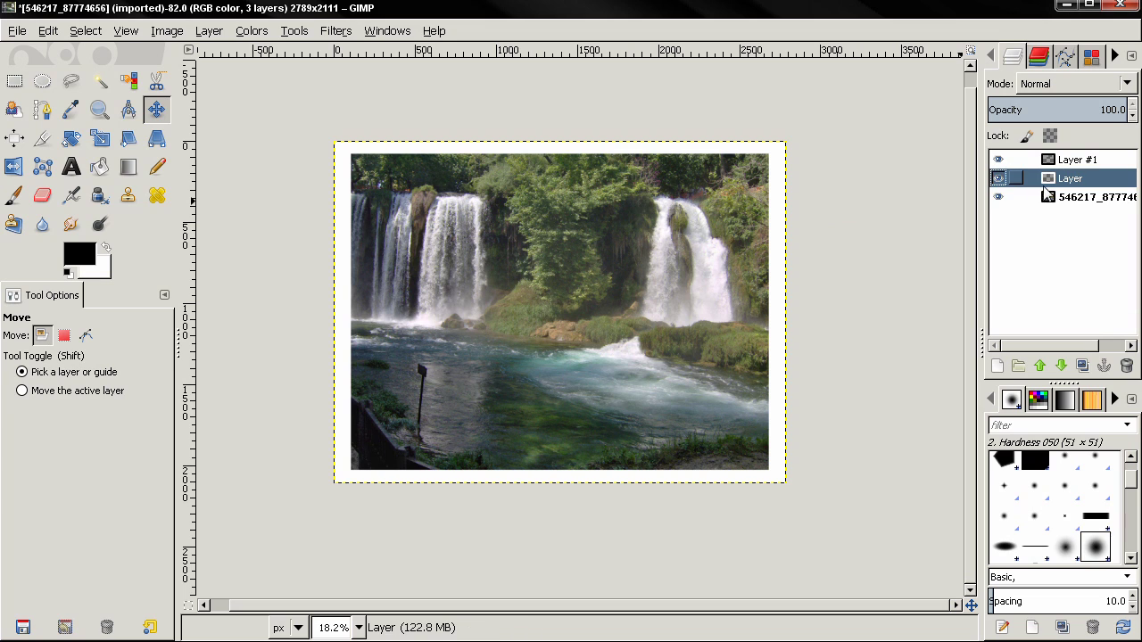
pyautogui.click(1055, 198)
pyautogui.rightClick(1053, 202)
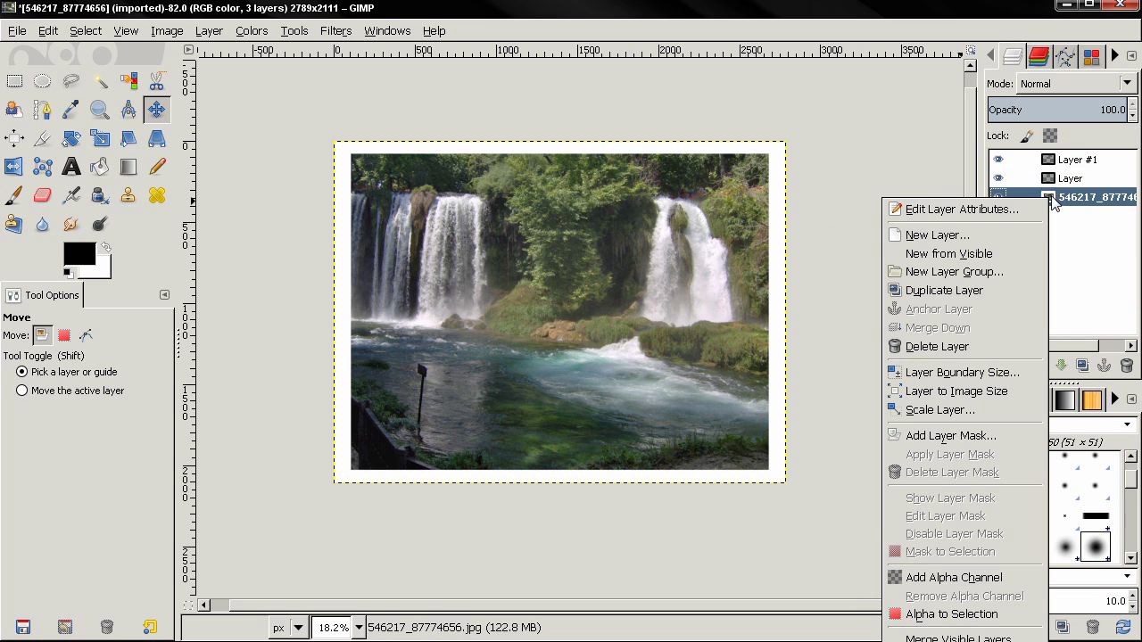
pyautogui.click(930, 582)
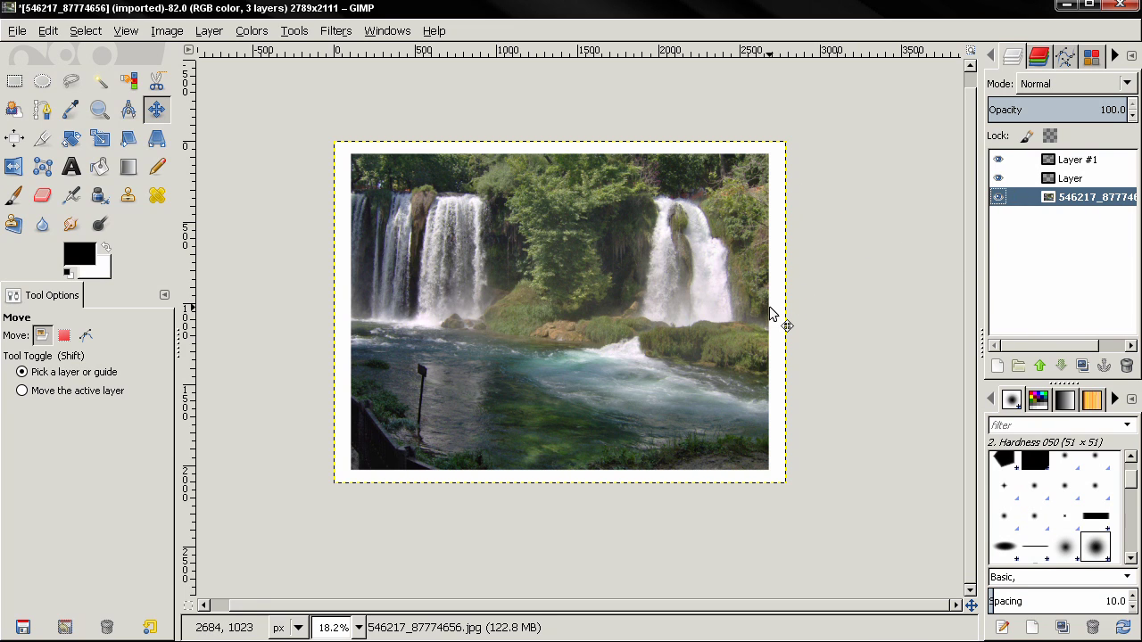
# Undo the canvas resize back to 2576×1952 and add the photo layer's alpha channel again.
pyautogui.hotkey('ctrl', 'z')
pyautogui.rightClick(1057, 198)
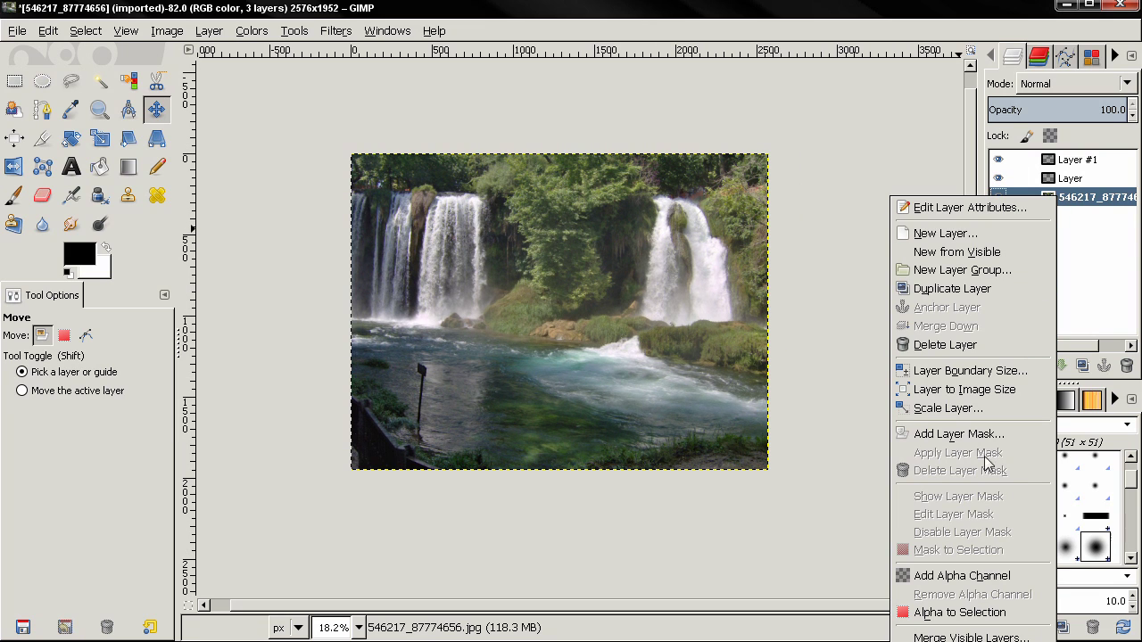
pyautogui.click(959, 579)
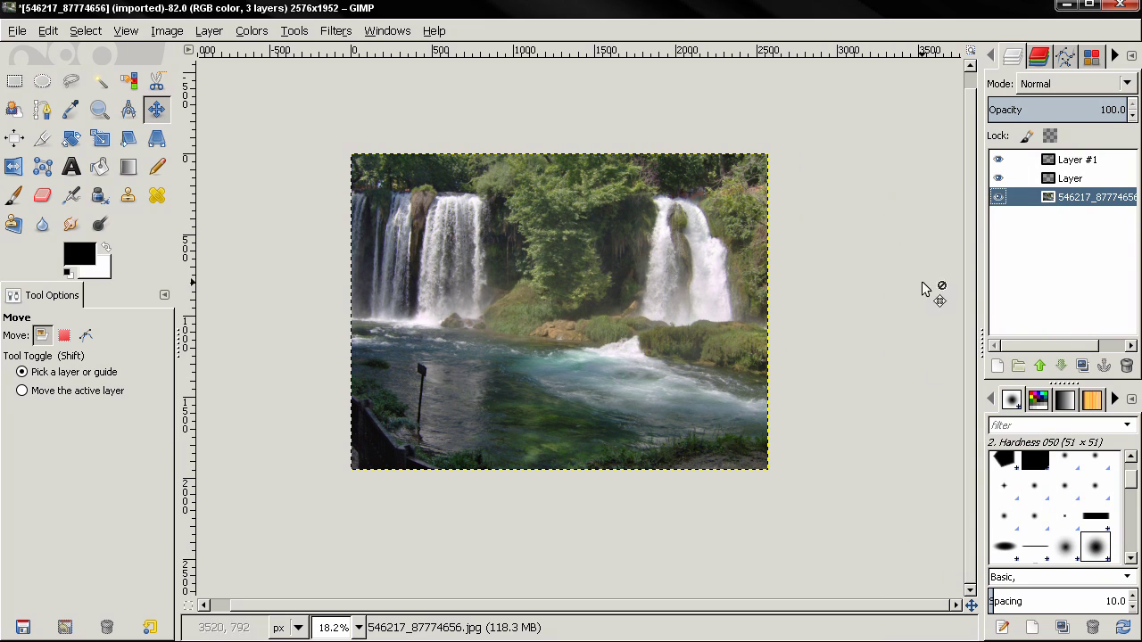
# Resize the canvas to 2821×2138, centring the photo and resizing image-sized layers.
pyautogui.click(170, 30)
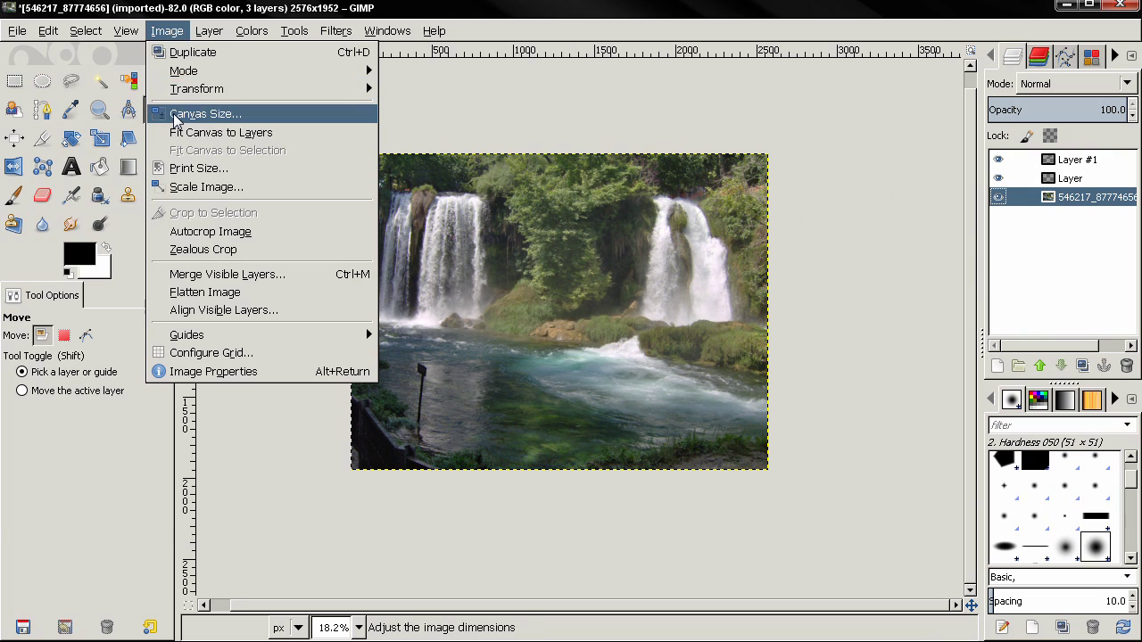
pyautogui.click(183, 113)
pyautogui.moveTo(185, 24); pyautogui.dragTo(271, 25)
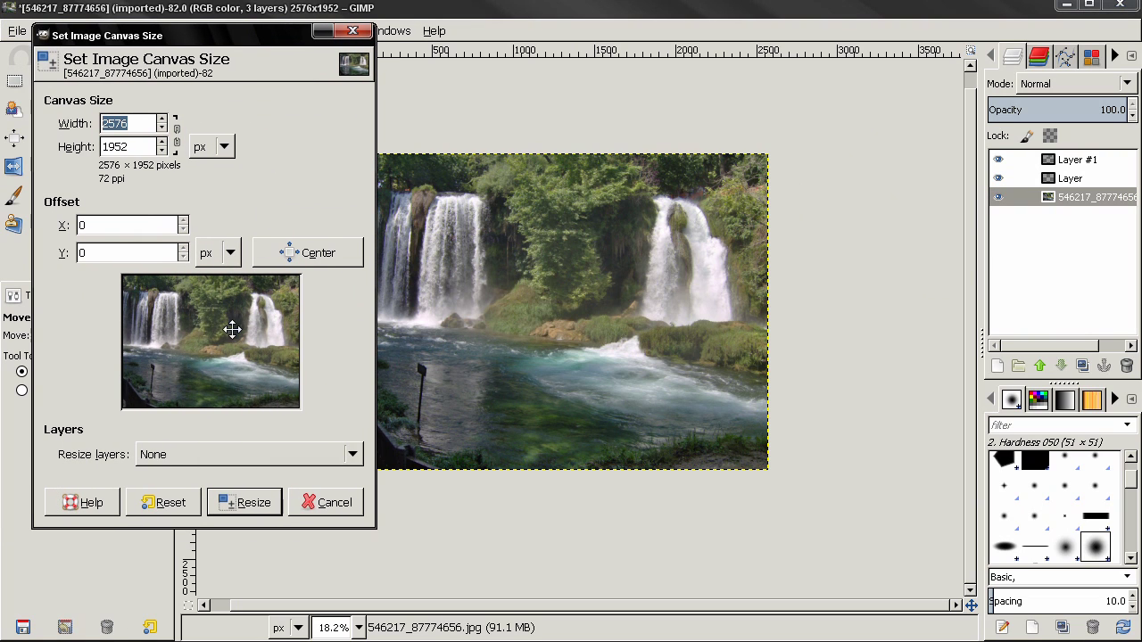
pyautogui.click(161, 120)
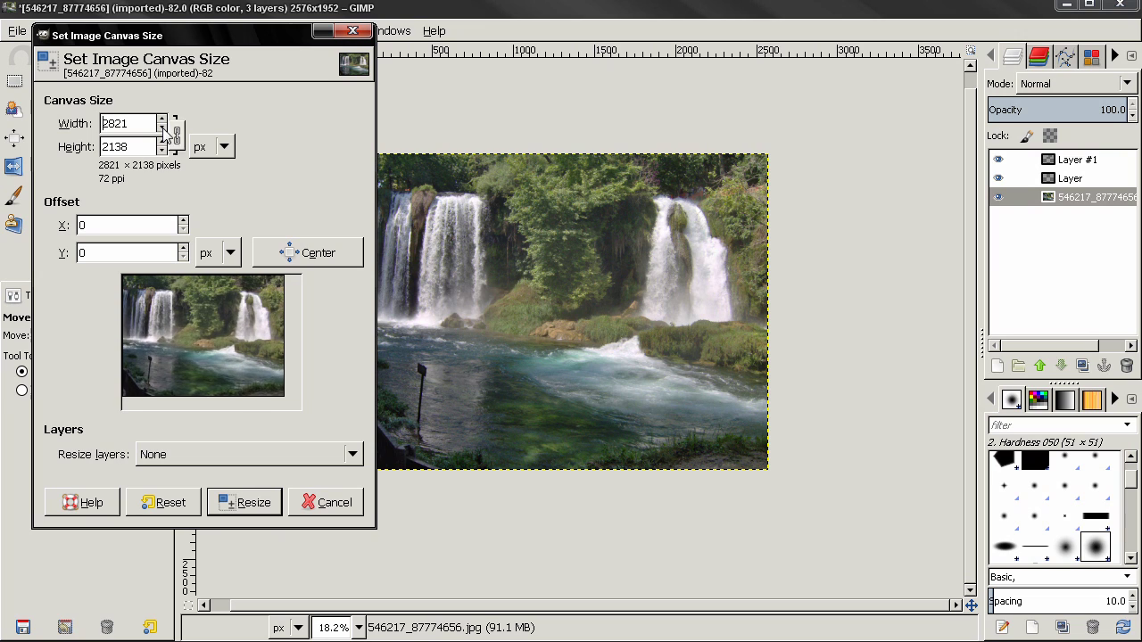
pyautogui.click(312, 253)
pyautogui.click(214, 455)
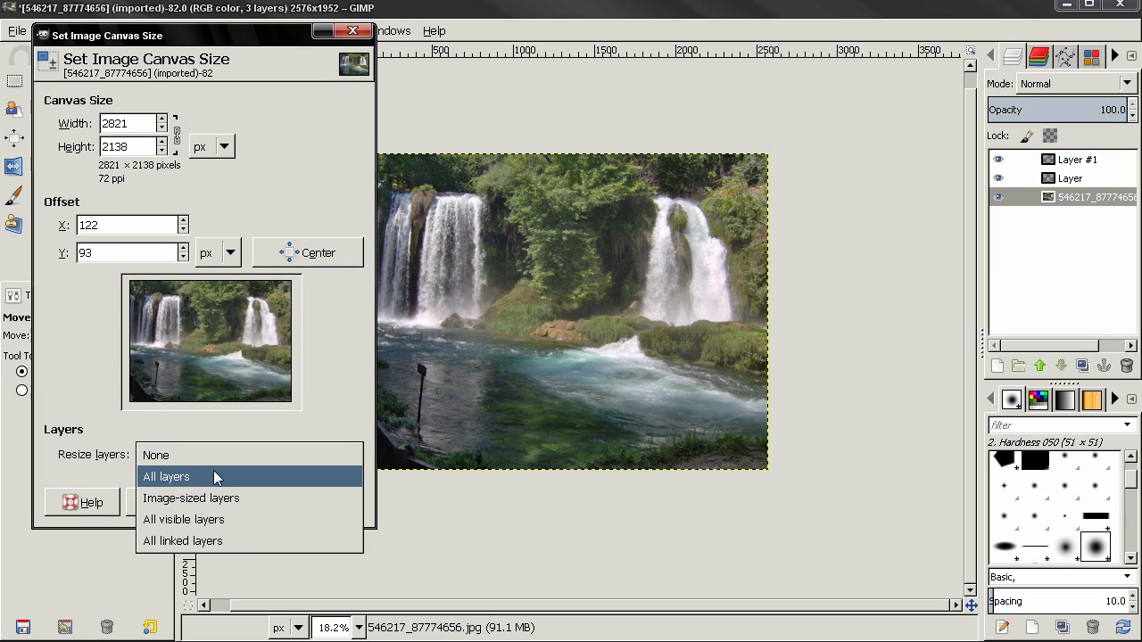
pyautogui.click(177, 504)
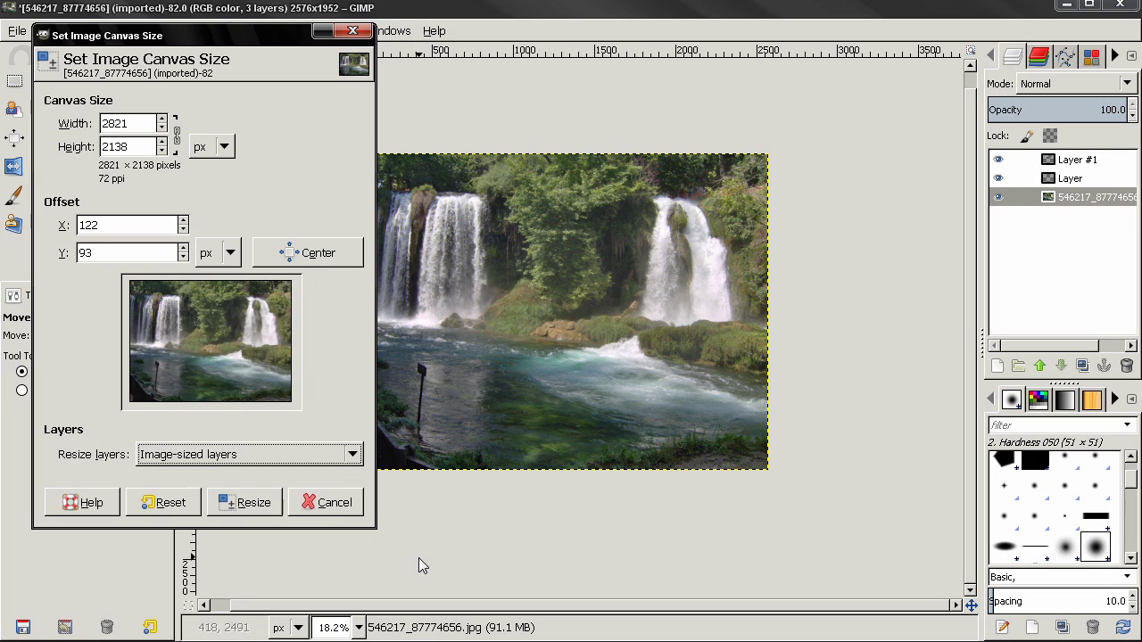
pyautogui.click(255, 504)
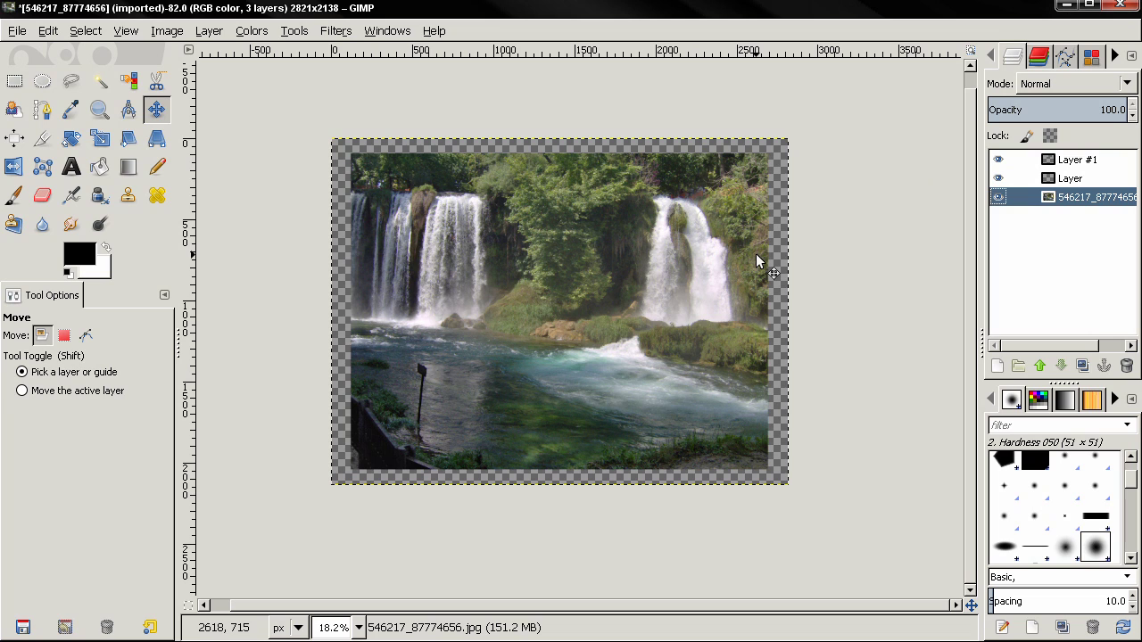
# Create Layer #2 filled with the black foreground colour across the full canvas.
pyautogui.click(995, 366)
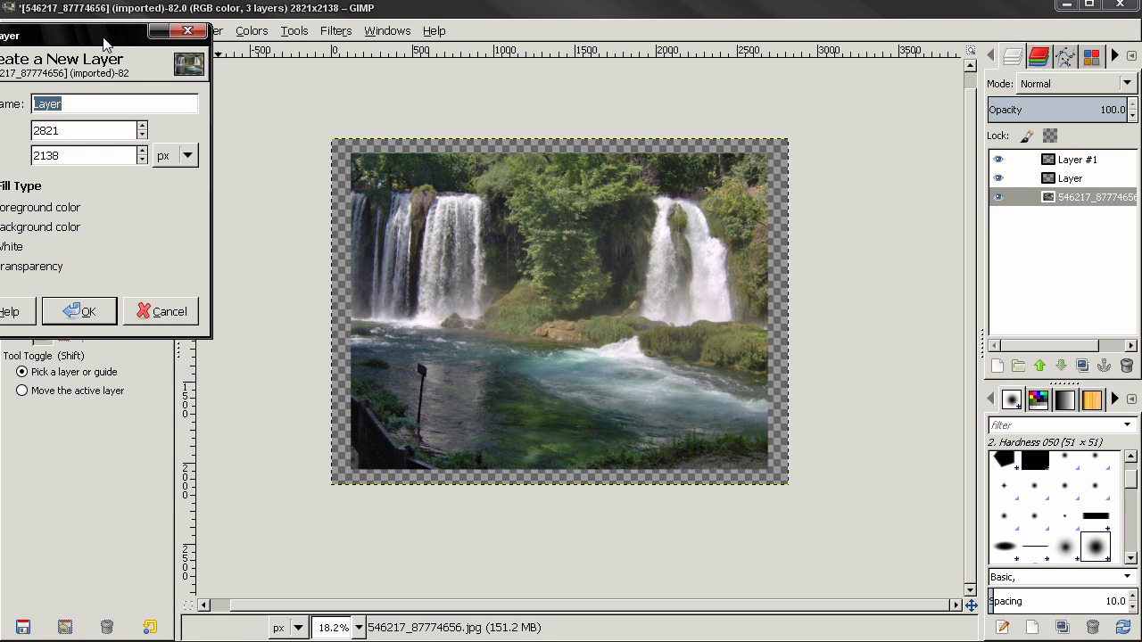
pyautogui.moveTo(104, 41); pyautogui.dragTo(195, 65)
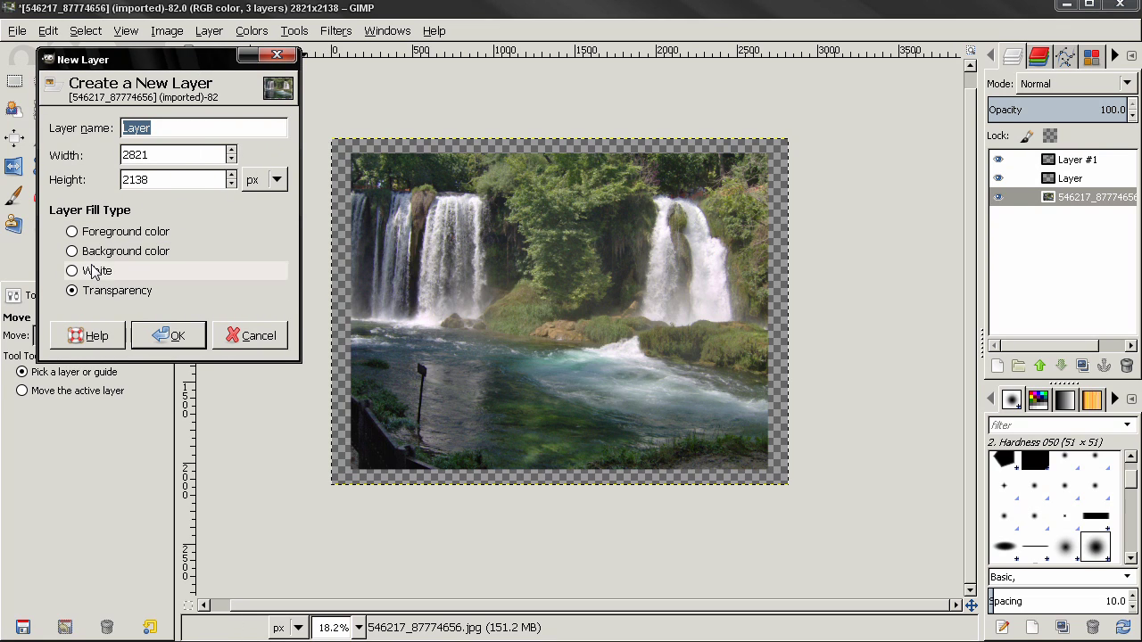
pyautogui.moveTo(169, 59); pyautogui.dragTo(268, 76)
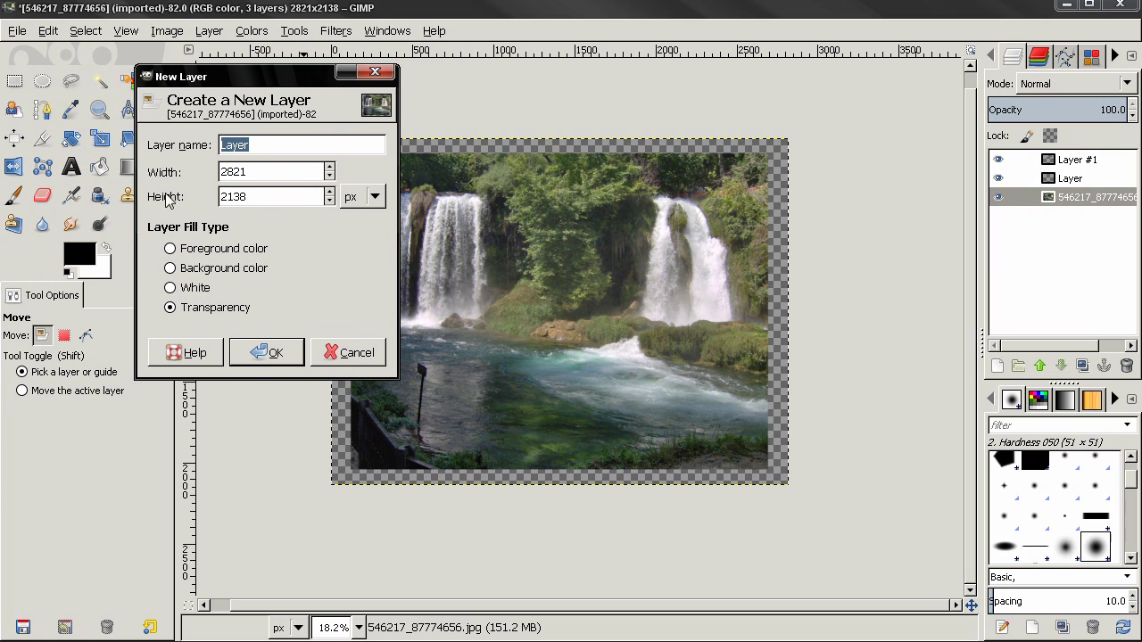
pyautogui.click(214, 249)
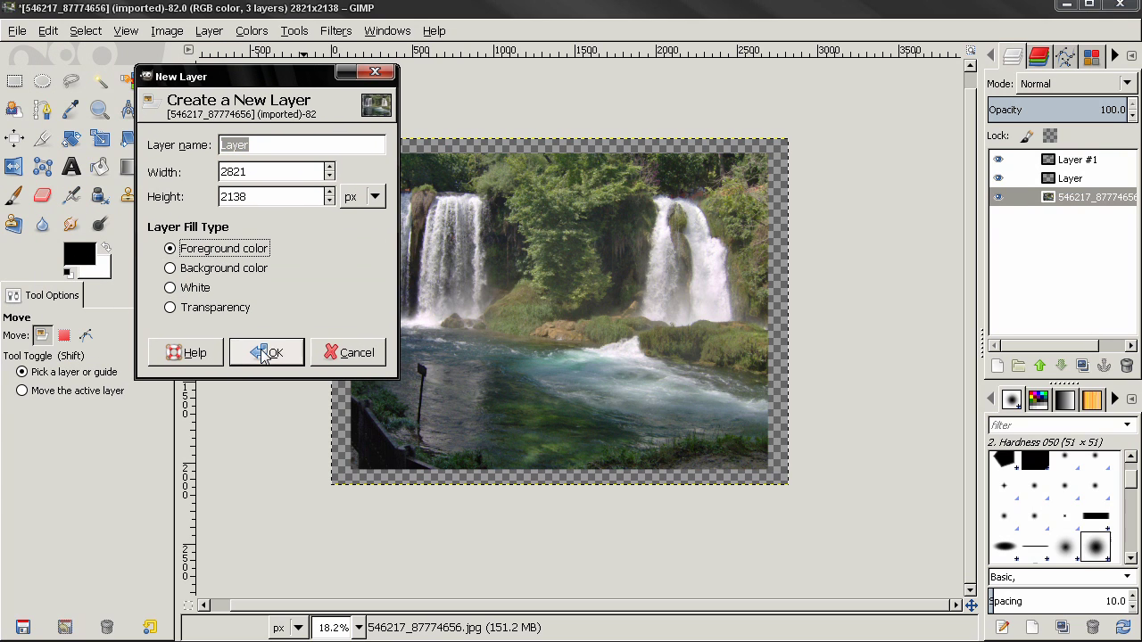
pyautogui.click(265, 354)
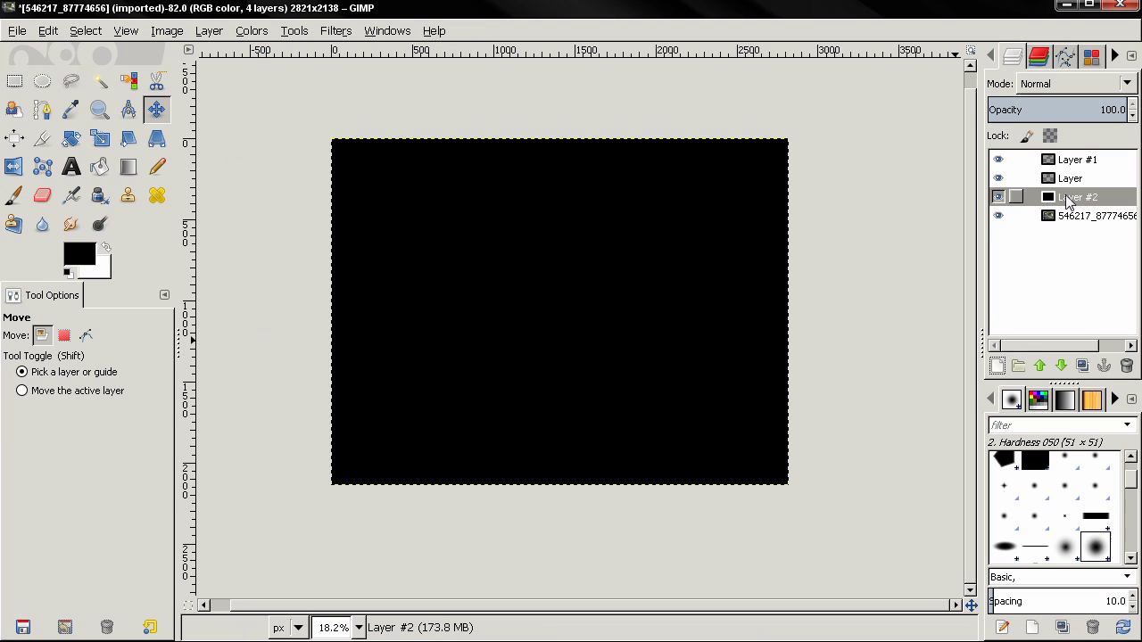
# Lower the black Layer #2 beneath the waterfall photo to the bottom of the stack.
pyautogui.click(1061, 366)
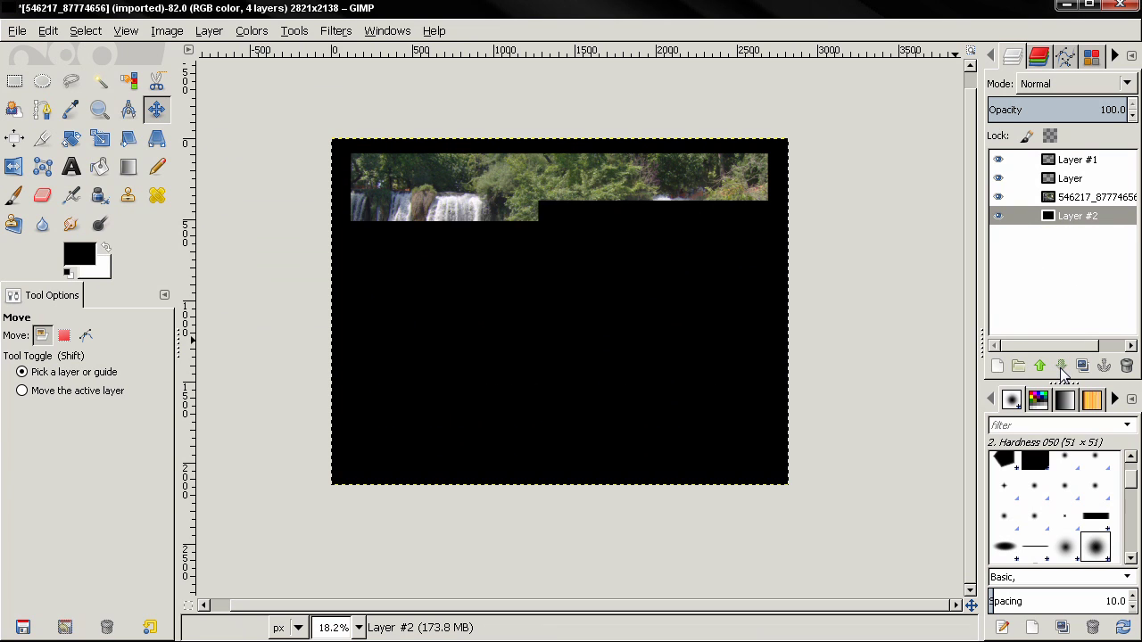